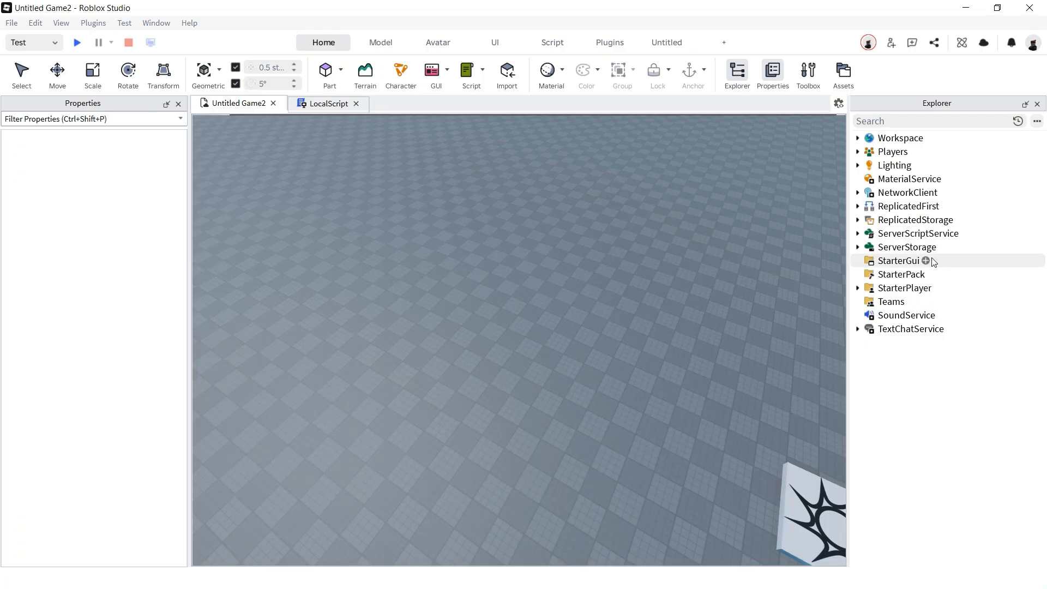
- Insert a ScreenGui under StarterGui and add a Frame inside it
left_click(925, 260)
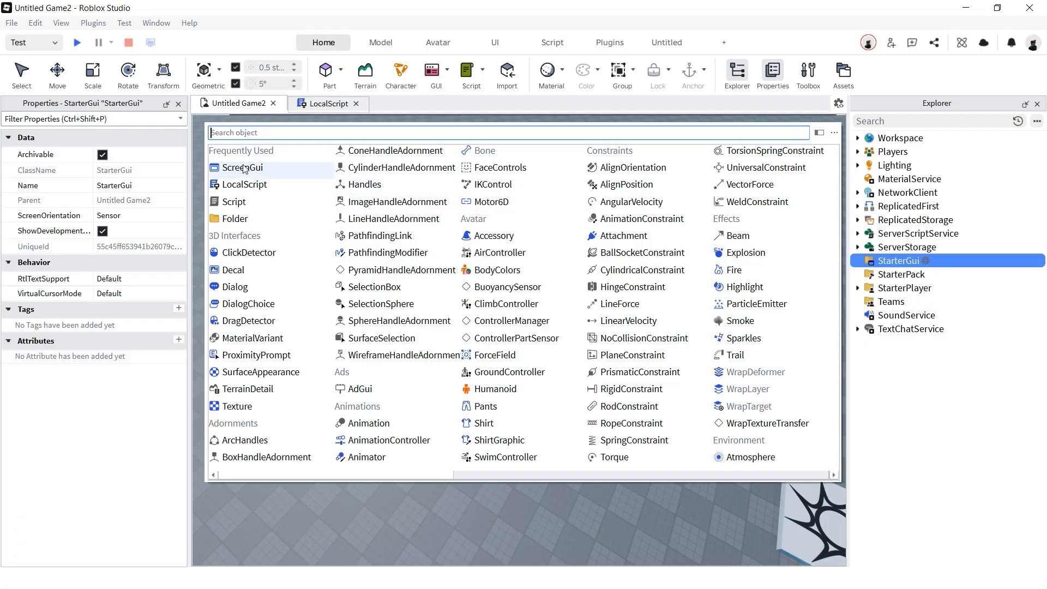
left_click(231, 163)
left_click(935, 274)
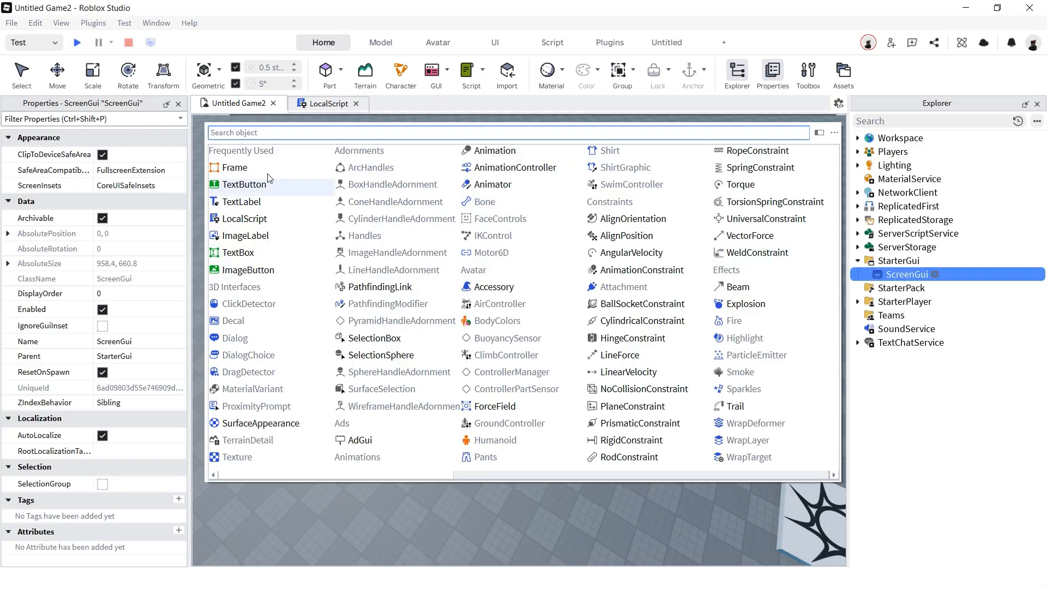
left_click(240, 168)
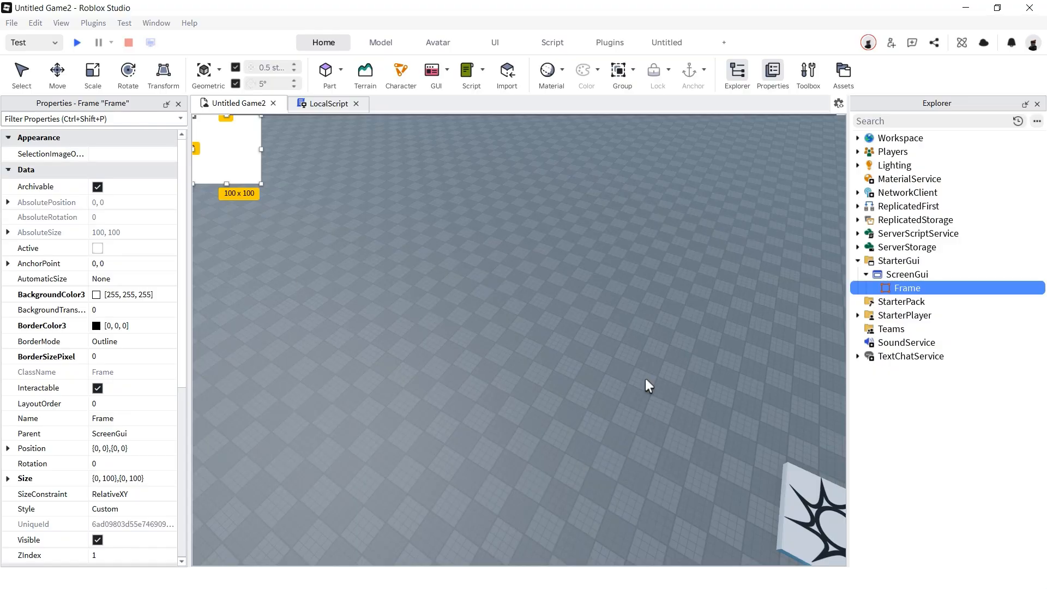
- Set the Frame's AnchorPoint to 0.5, 0.5 and its Position to {0.5,0},{0.5,0}
left_click(145, 264)
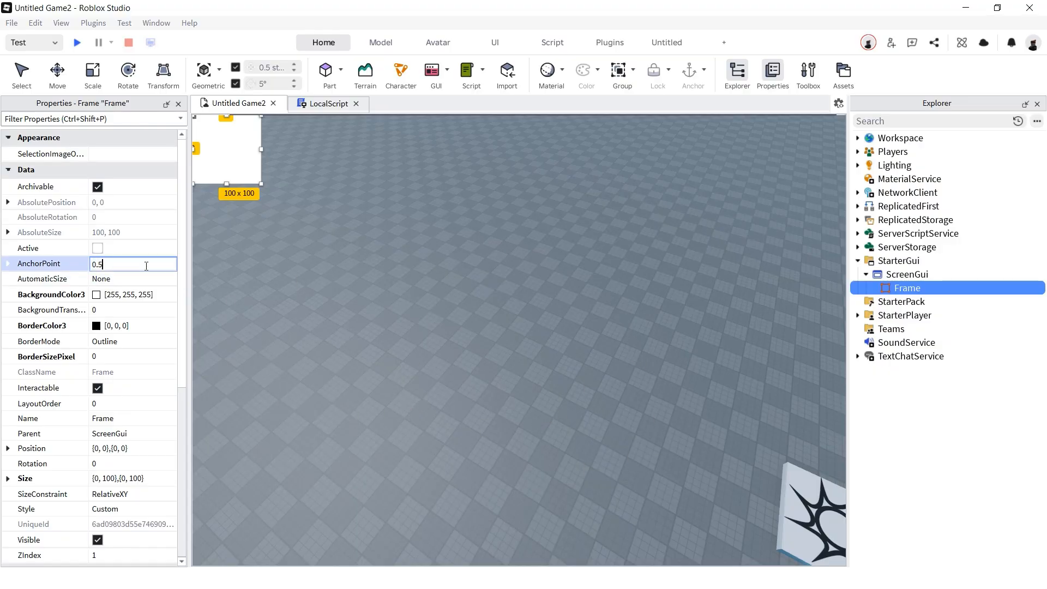
type("0.5")
key("Return")
scroll(119, 381, "down", 2)
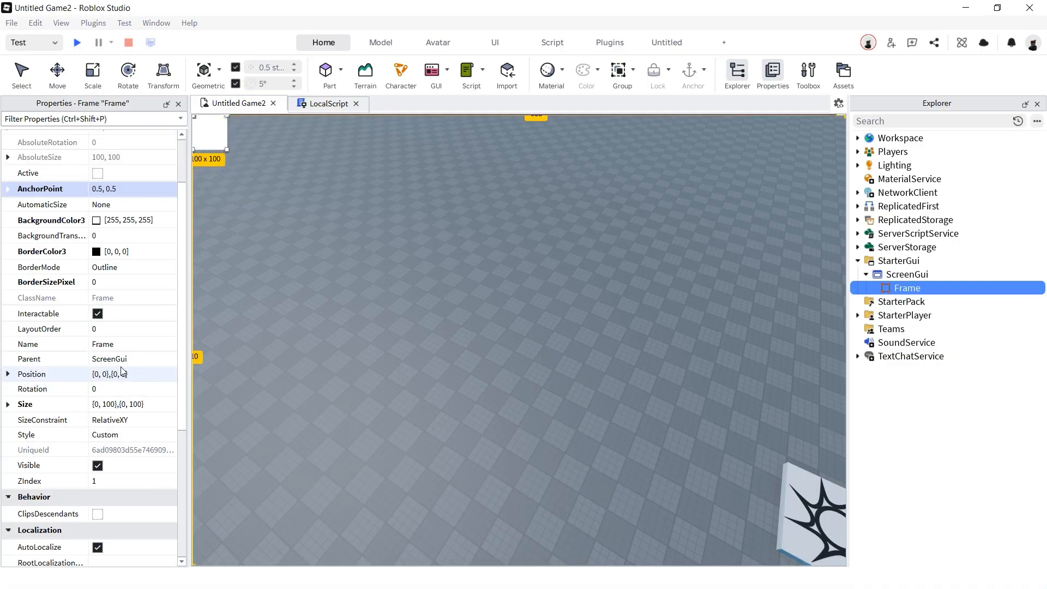
left_click(122, 372)
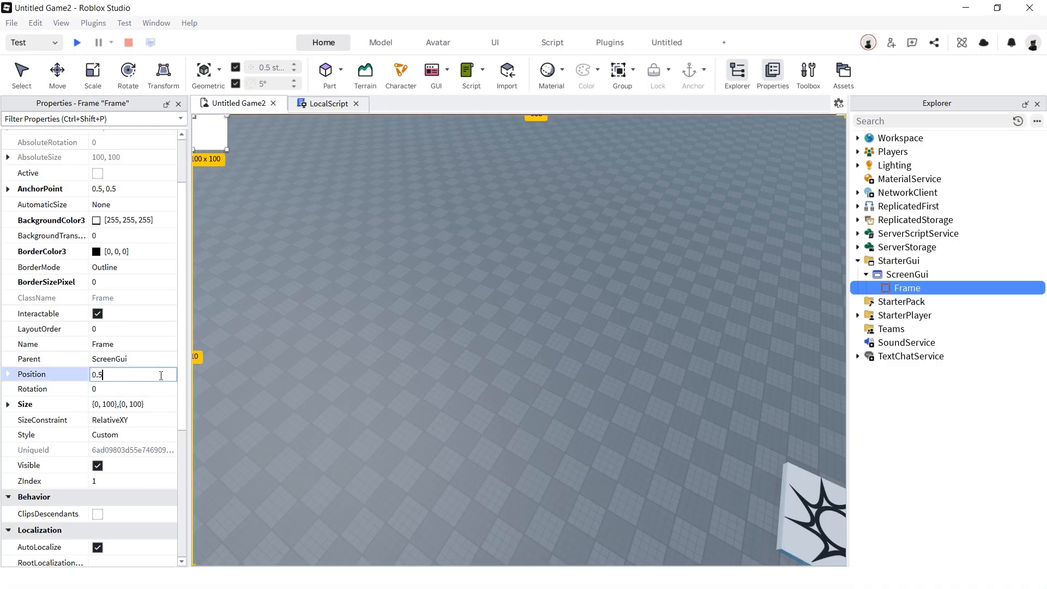
key("Return")
- Set the Frame's Size to {1,0},{1,0} so it fills the screen
left_click(116, 409)
key("ctrl+a")
type("1")
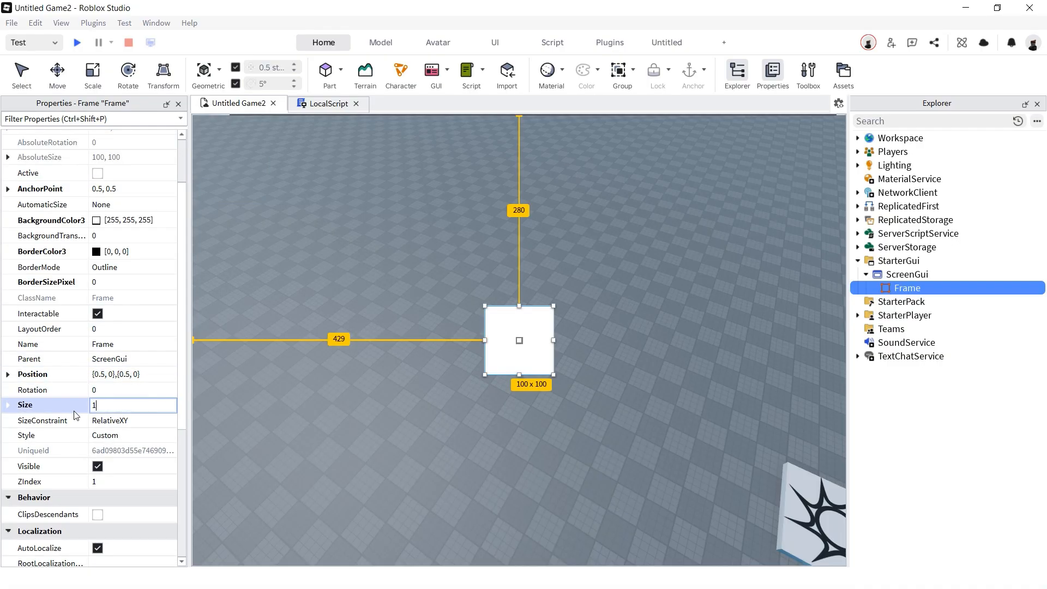
key("Return")
left_click(8, 404)
left_click(21, 435)
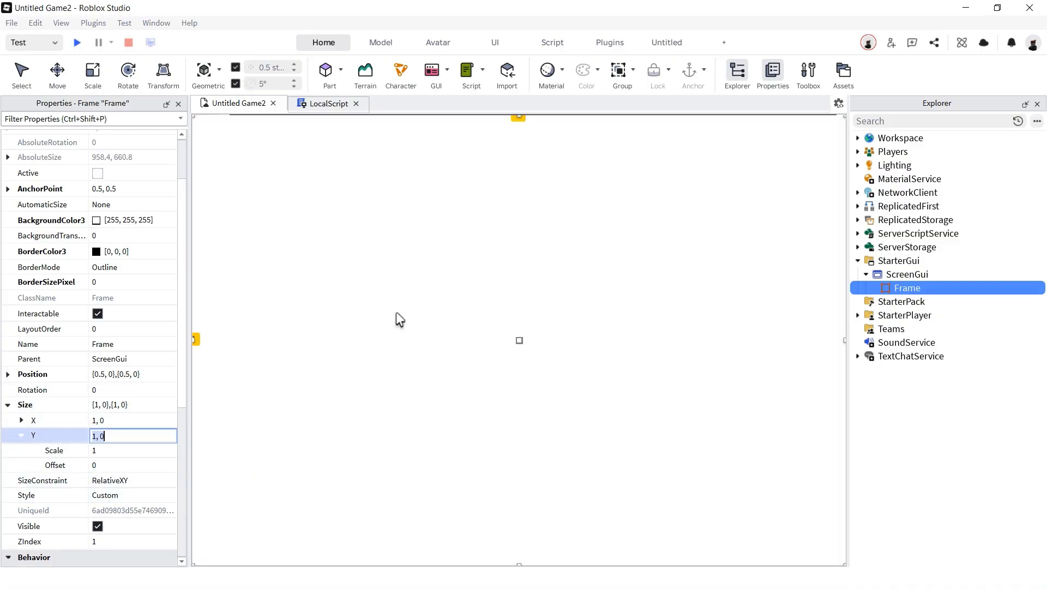
left_click(8, 374)
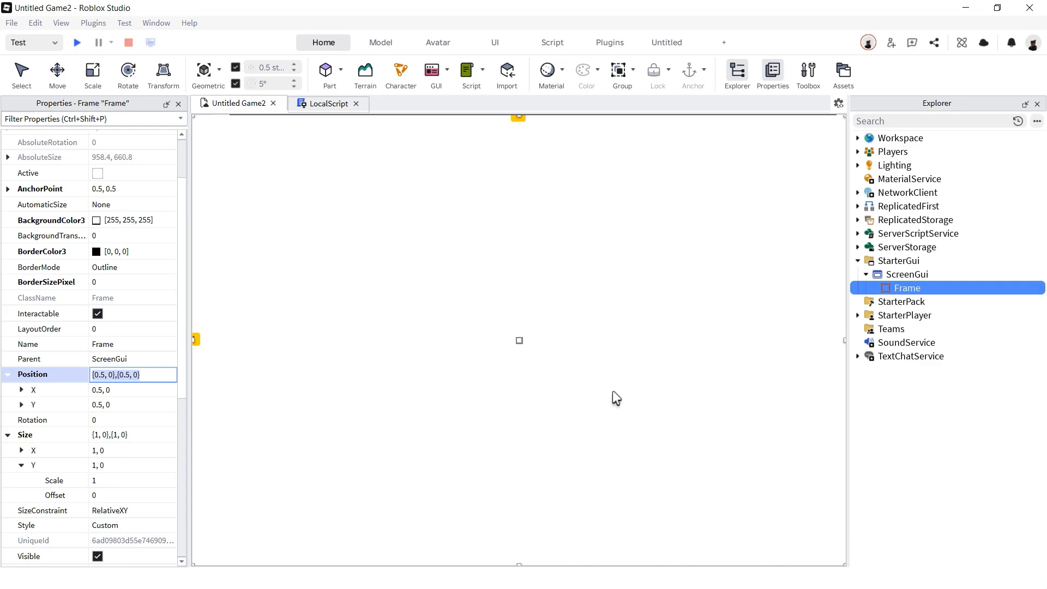
- Add a UIGradient to the Frame and open its Color sequence editor
left_click(927, 288)
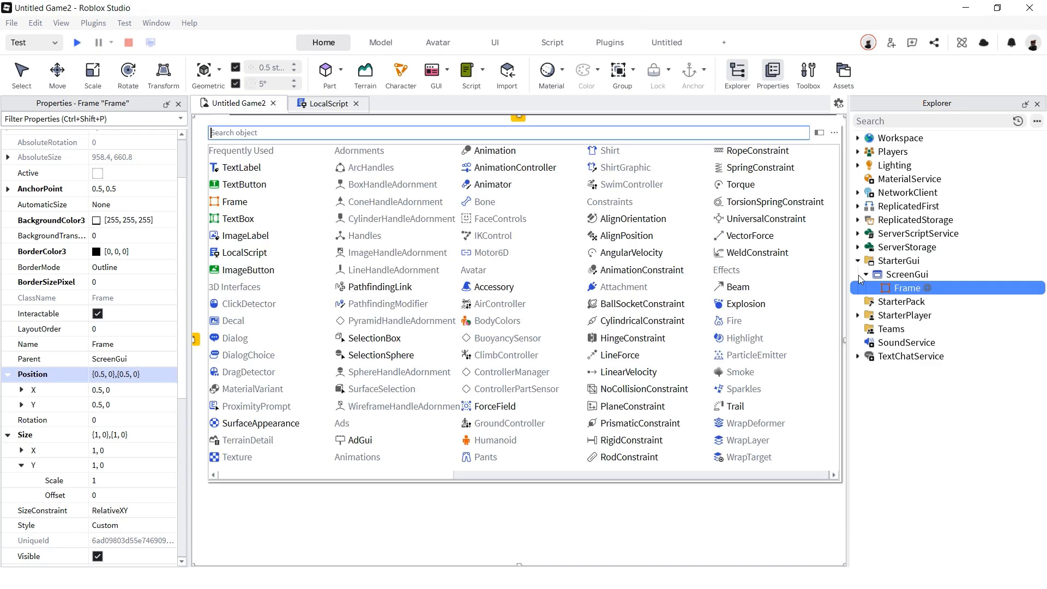
type("ui")
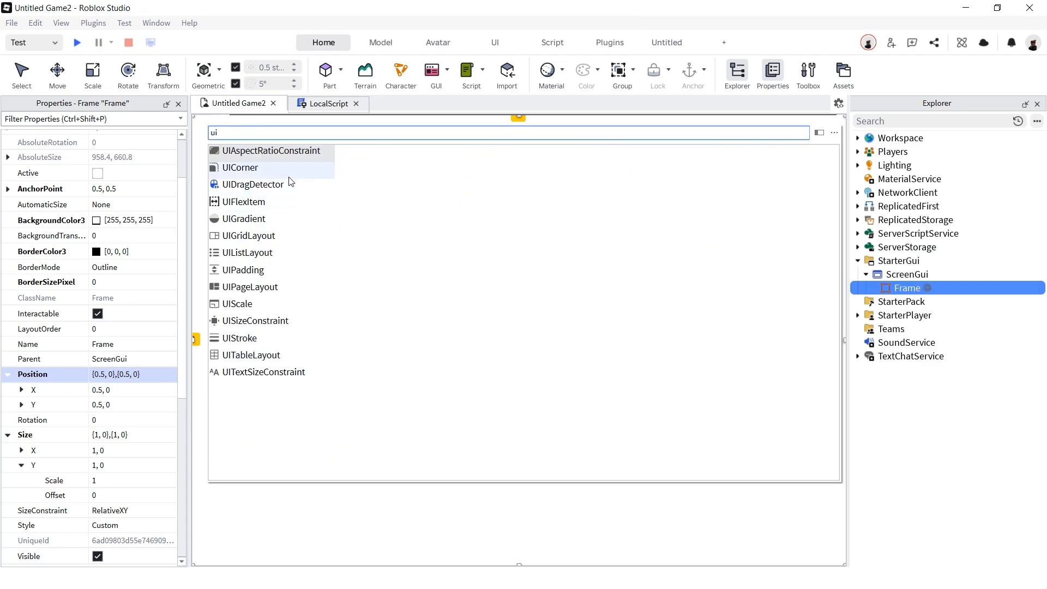
left_click(248, 219)
left_click(180, 154)
left_click(180, 154)
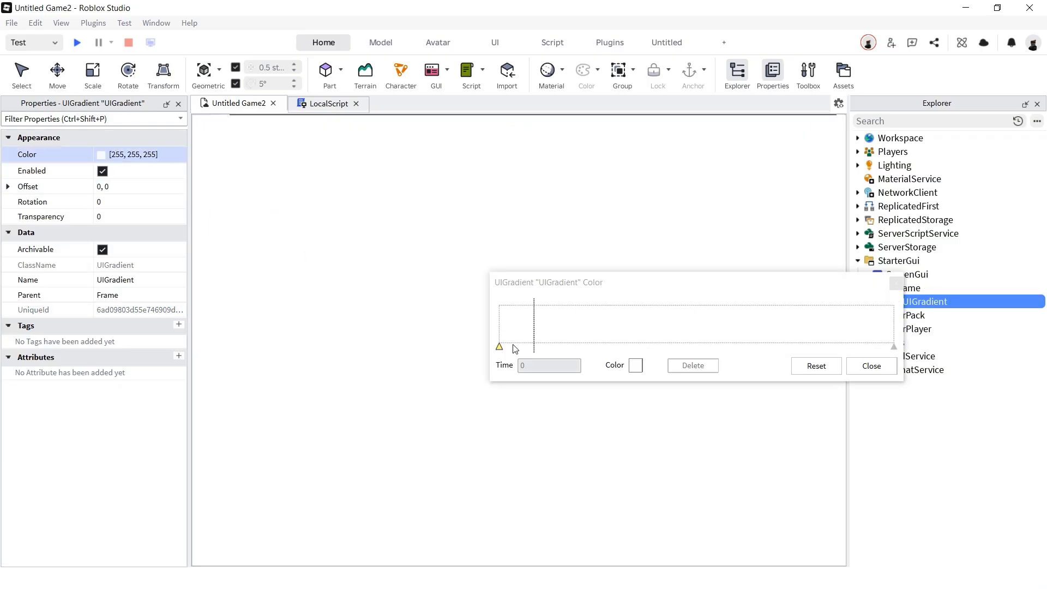
- Make the gradient's colour sequence black, black, then white keypoints
left_click(635, 365)
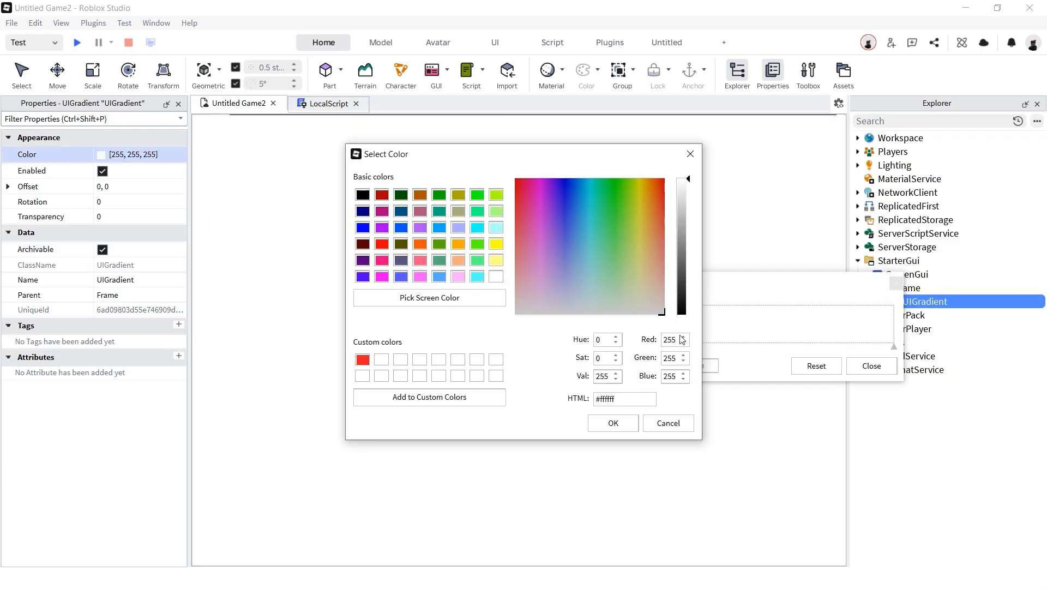
left_click_drag(677, 324, 675, 334)
left_click(613, 420)
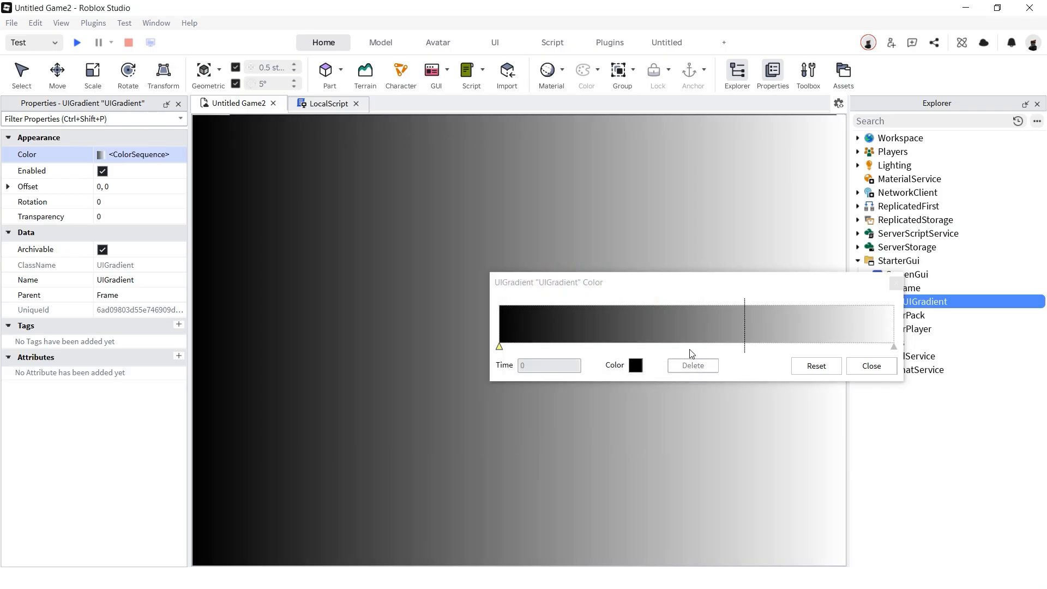
left_click(657, 337)
left_click(635, 365)
left_click_drag(678, 242, 679, 176)
left_click(627, 423)
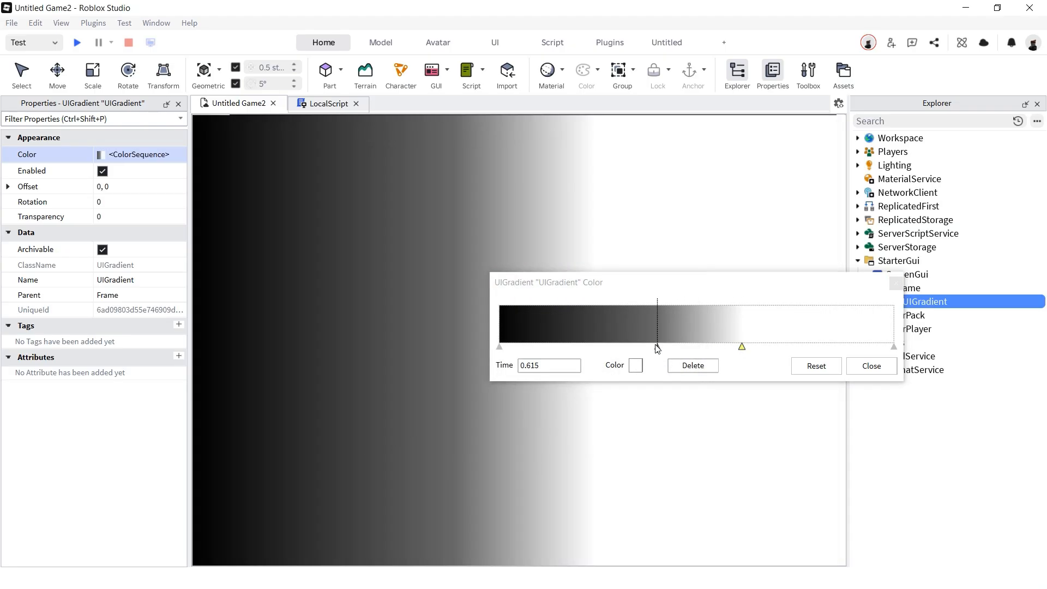
left_click(657, 346)
left_click(634, 369)
left_click_drag(680, 304, 678, 323)
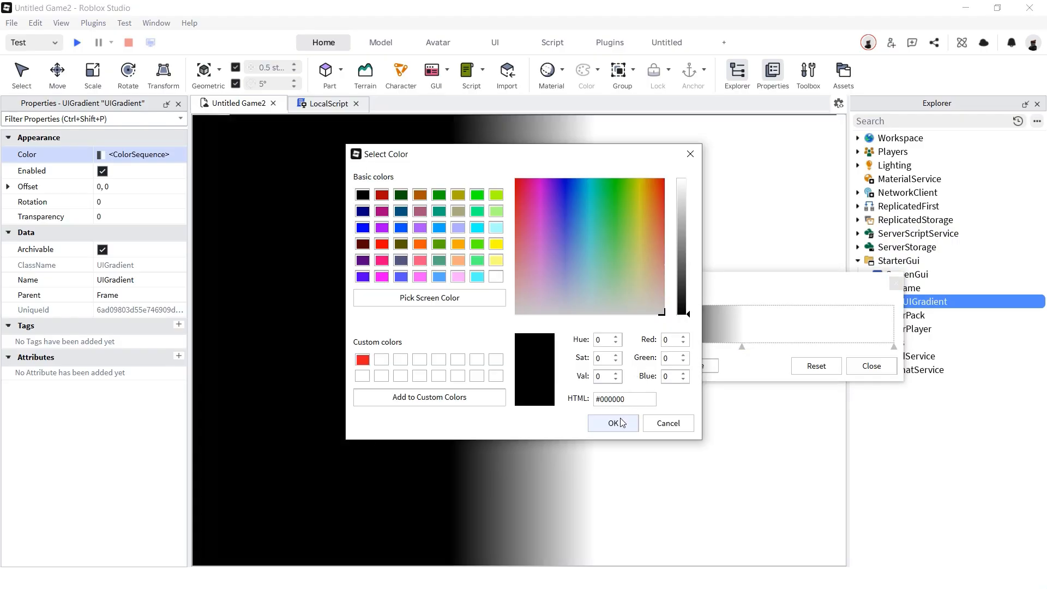
left_click(622, 423)
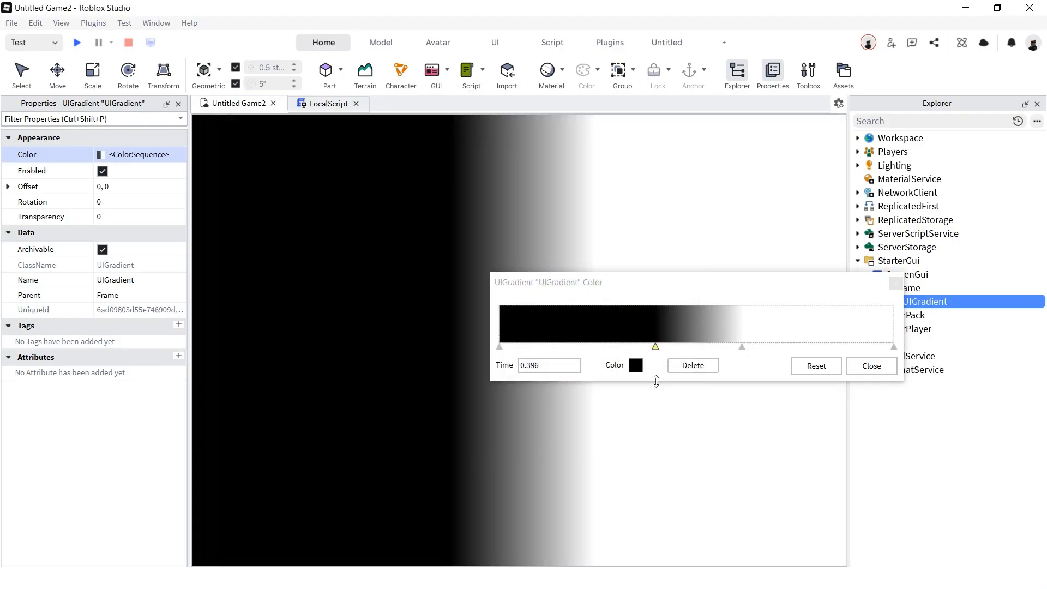
left_click(872, 365)
- Set the gradient's Rotation to 90 so it runs vertically
left_click(161, 203)
type("90")
key("Return")
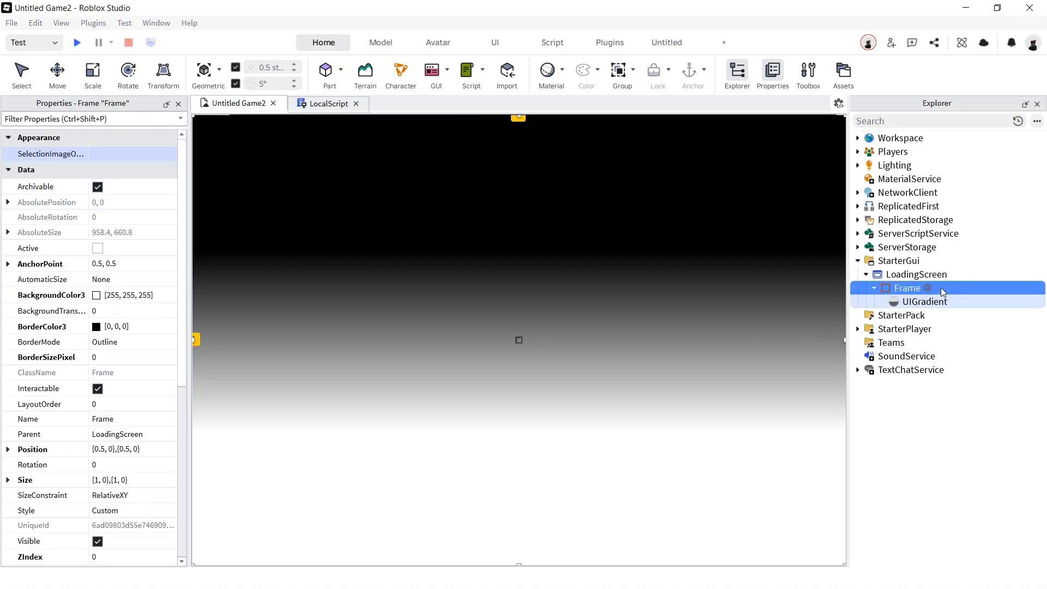
- Add a TextLabel to the Frame and make its background fully transparent
left_click(926, 288)
type("t")
key("Return")
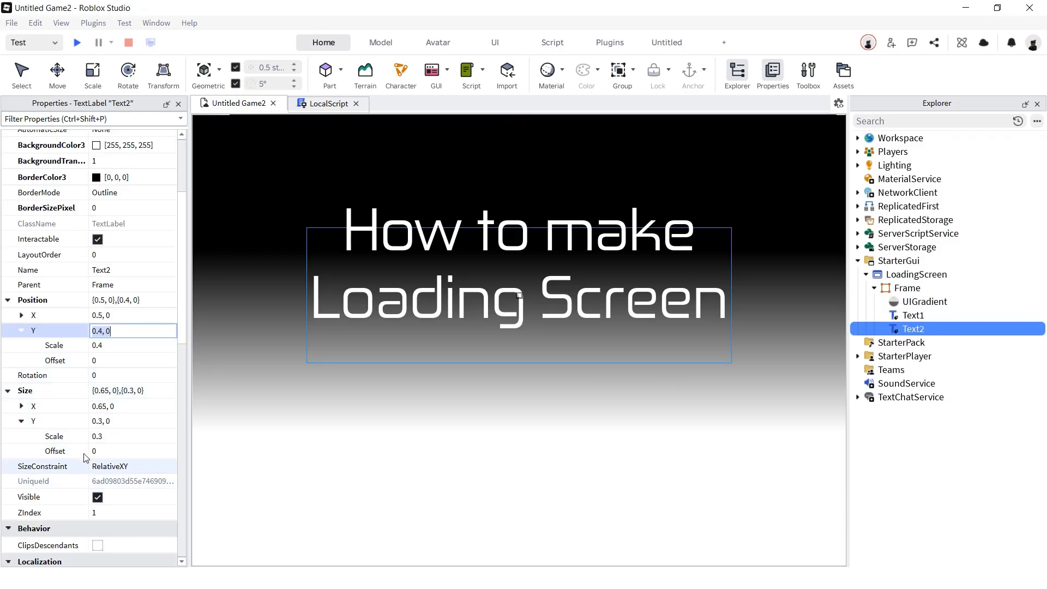
scroll(109, 382, "up", 3)
left_click(138, 311)
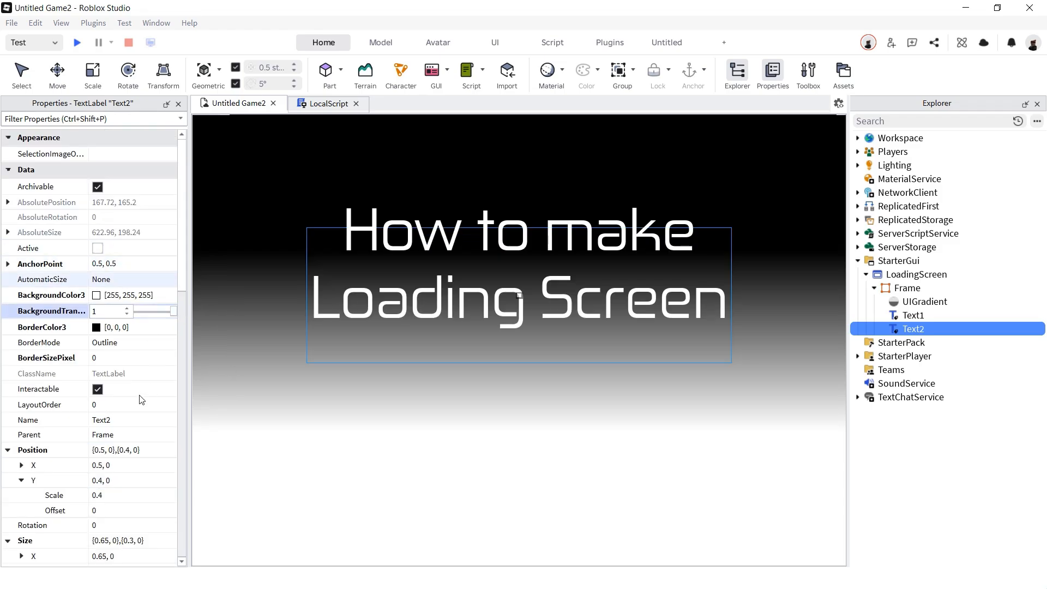
scroll(139, 400, "down", 10)
- Copy the Frame's UIGradient and select the Text2 label to receive it
left_click(924, 300)
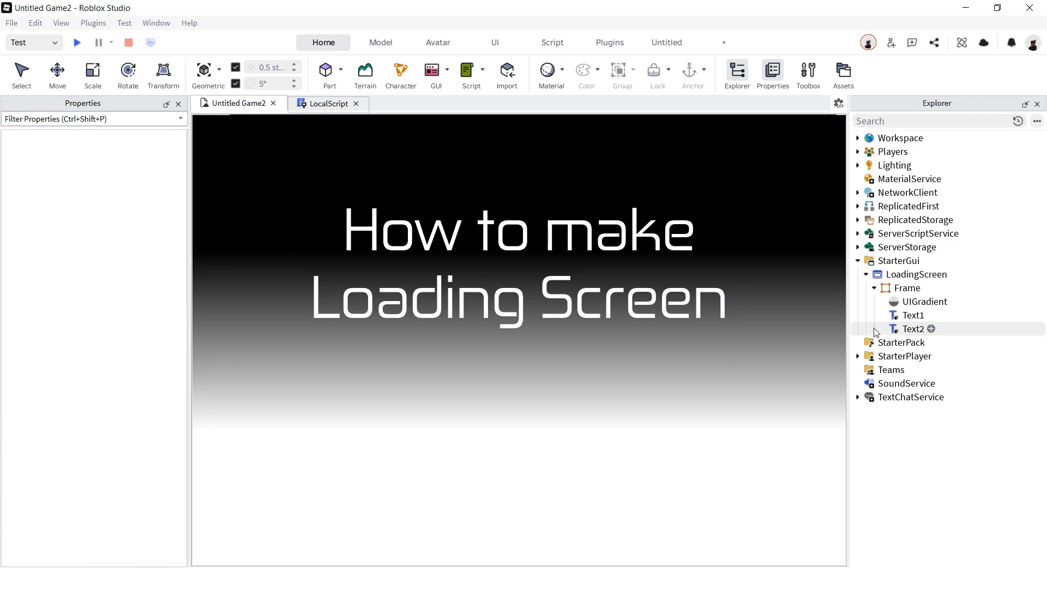
right_click(898, 300)
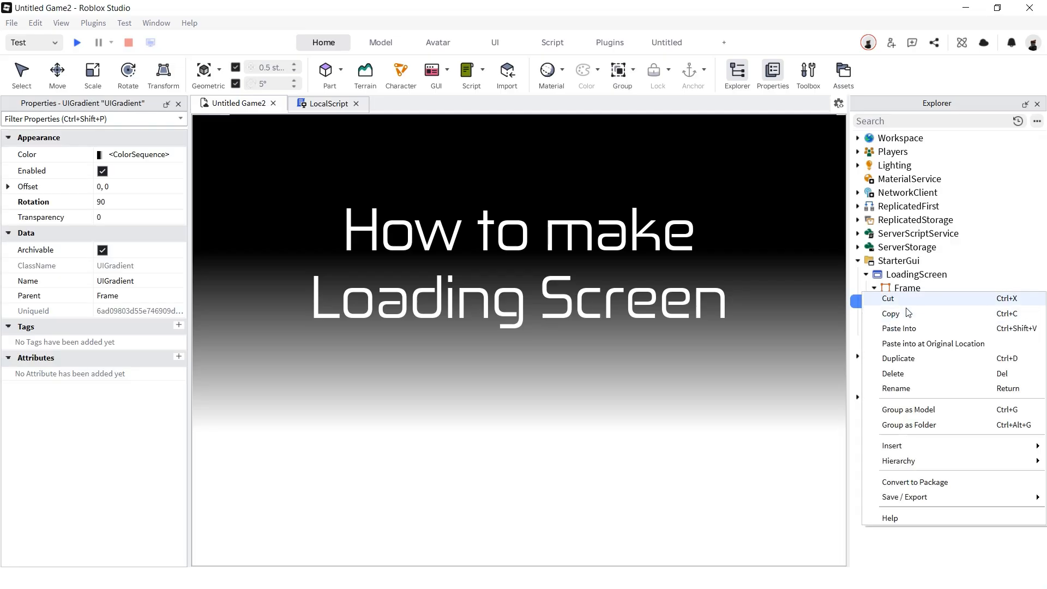
left_click(908, 314)
left_click(914, 328)
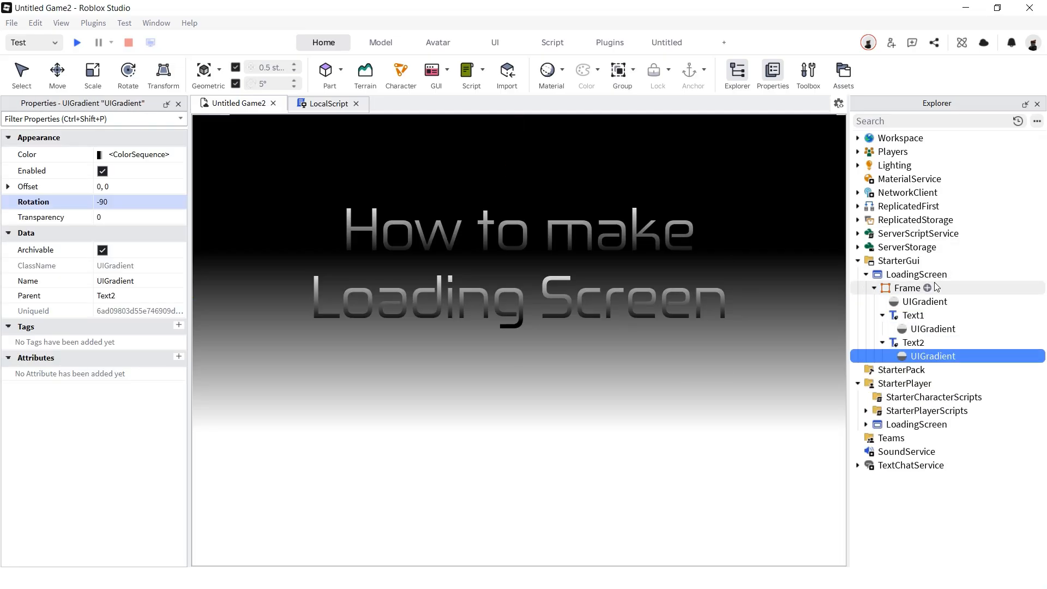
- Add a CanvasGroup at {0.5,0},{0.75,0}, sized {0.75,0},{0.05,0}, then select LoadingScreen
left_click(926, 287)
type("Ca")
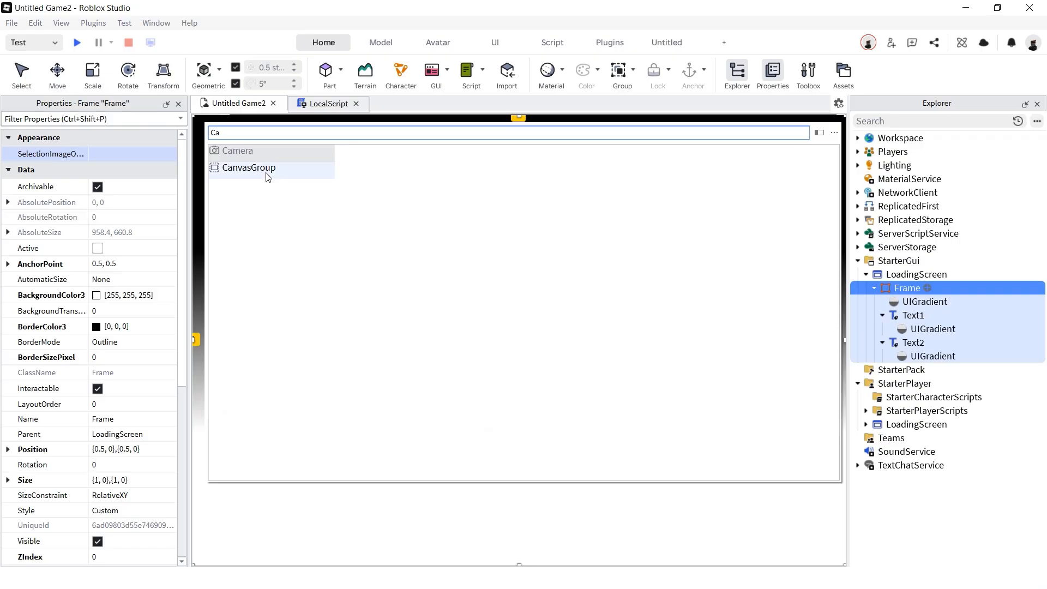
key("Return")
left_click_drag(232, 160, 518, 440)
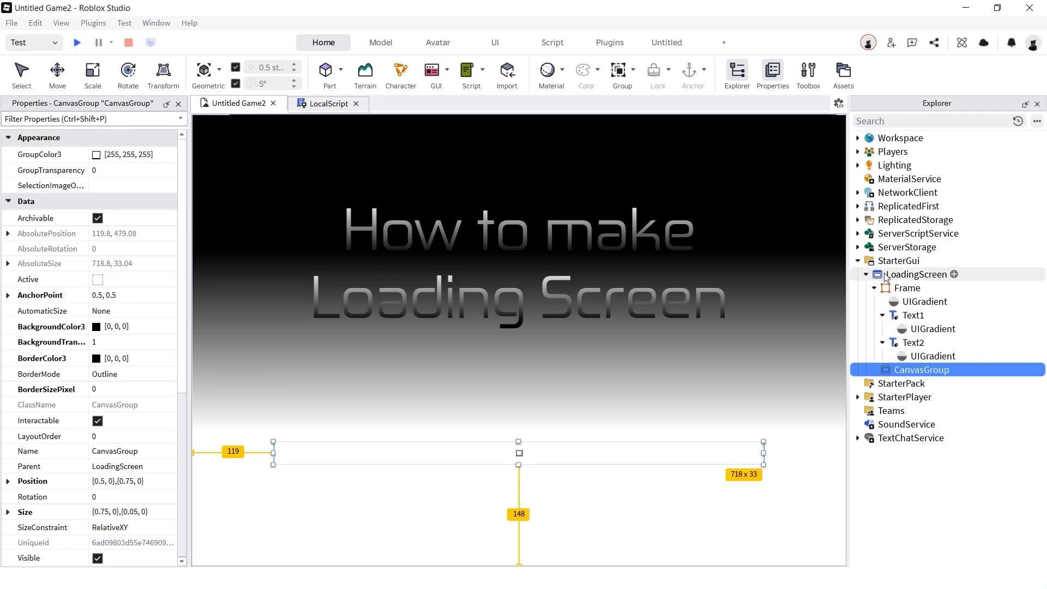
left_click(921, 274)
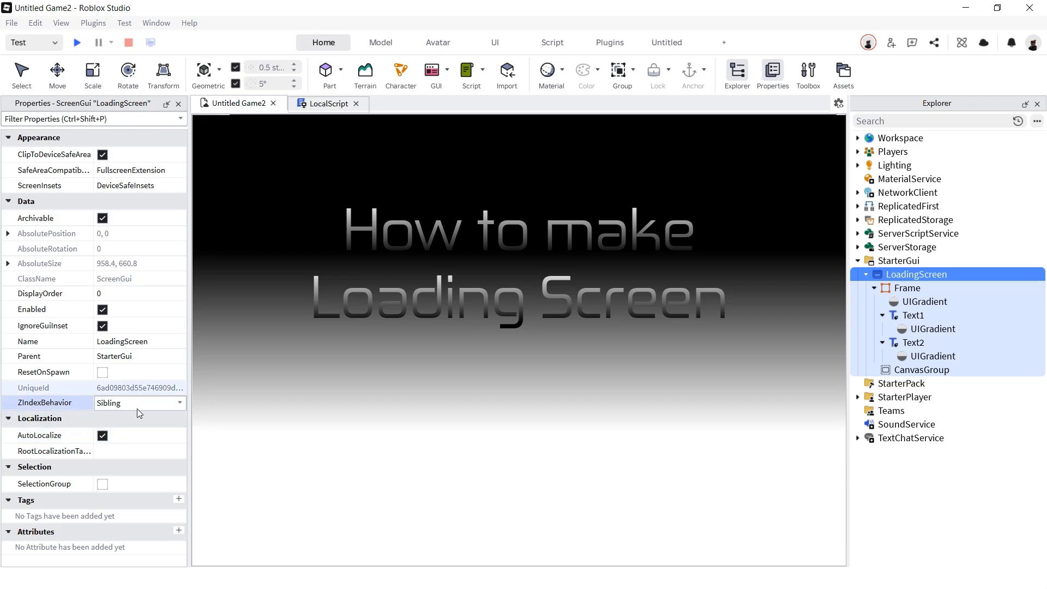
- Set LoadingScreen's ZIndexBehavior to Sibling and give the CanvasGroup a UICorner with offset 10
left_click(137, 403)
left_click(927, 369)
left_click(955, 370)
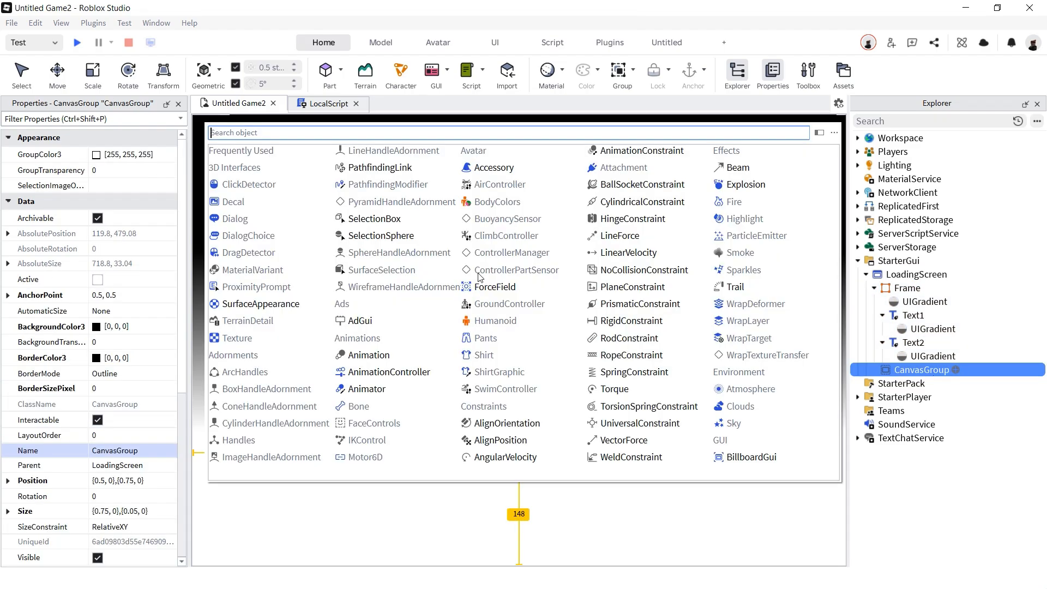
type("c")
key("BackSpace")
type("i")
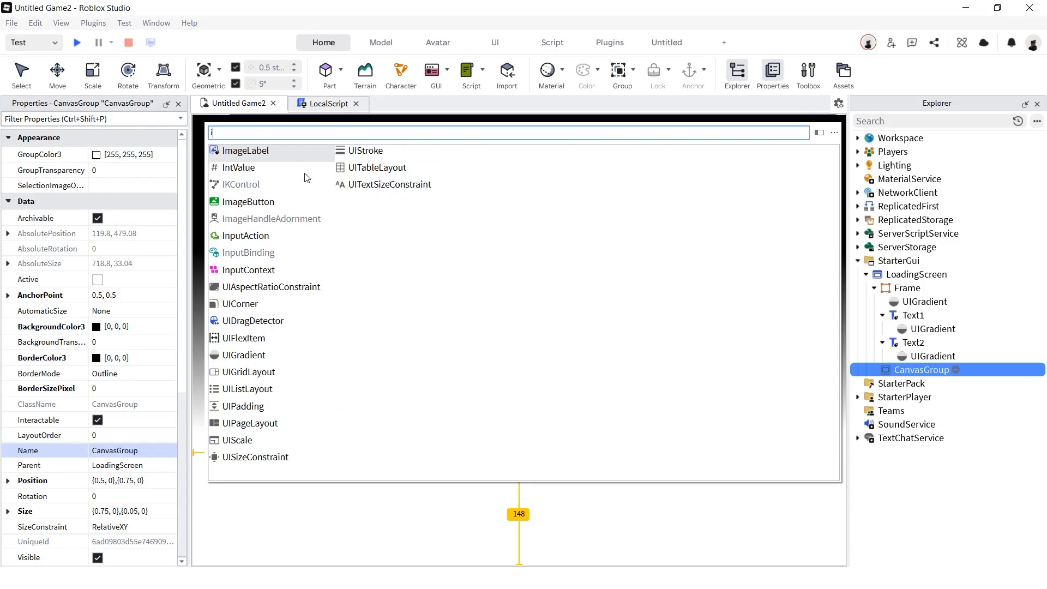
key("BackSpace")
type("ui")
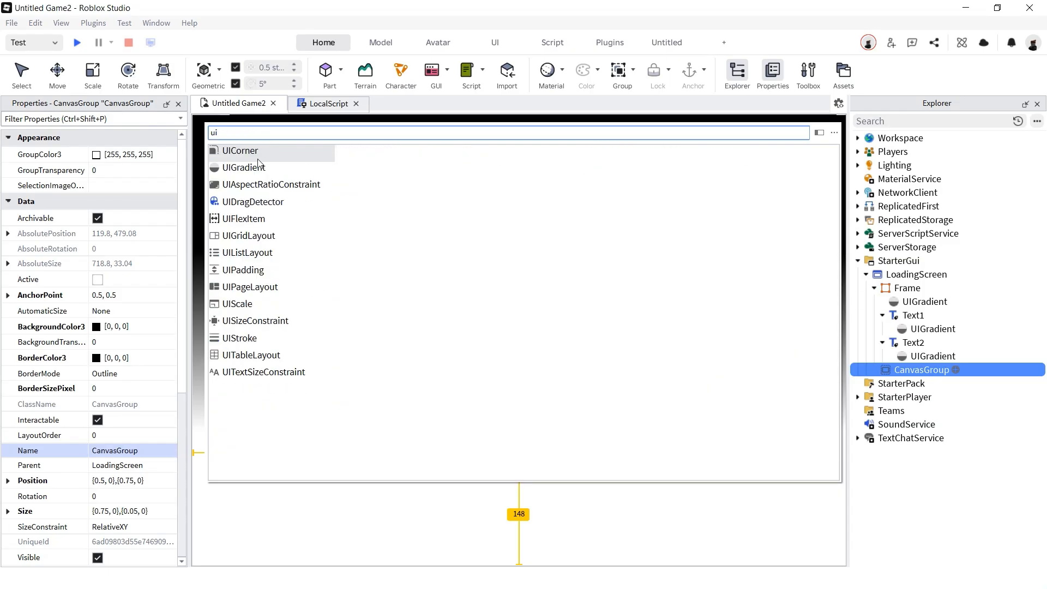
left_click(259, 158)
left_click(8, 154)
left_click(83, 183)
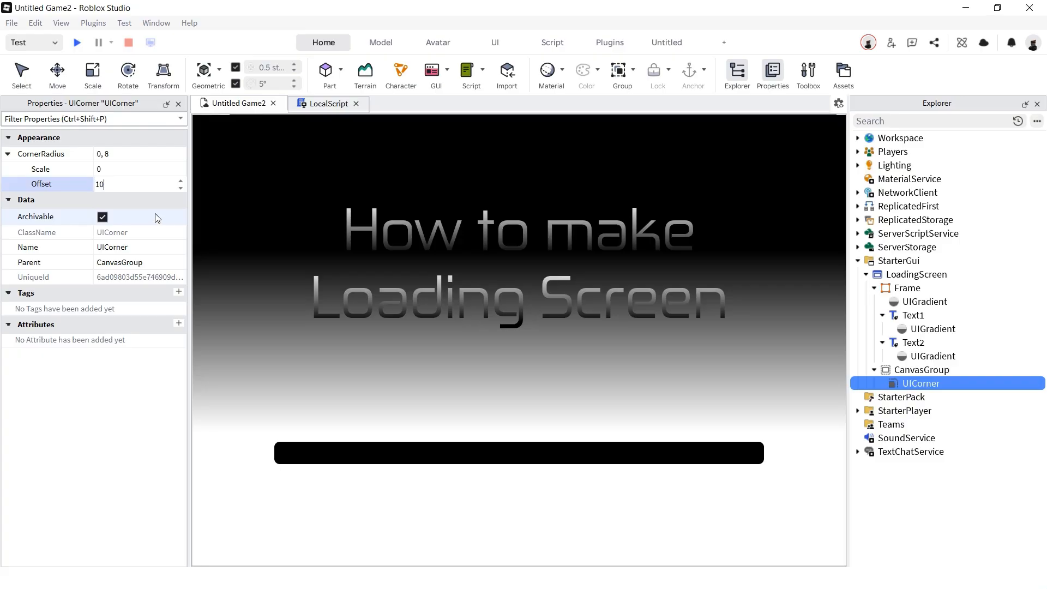
- Add a UIStroke outline to the bar and set its BackgroundTransparency to 1
left_click(955, 369)
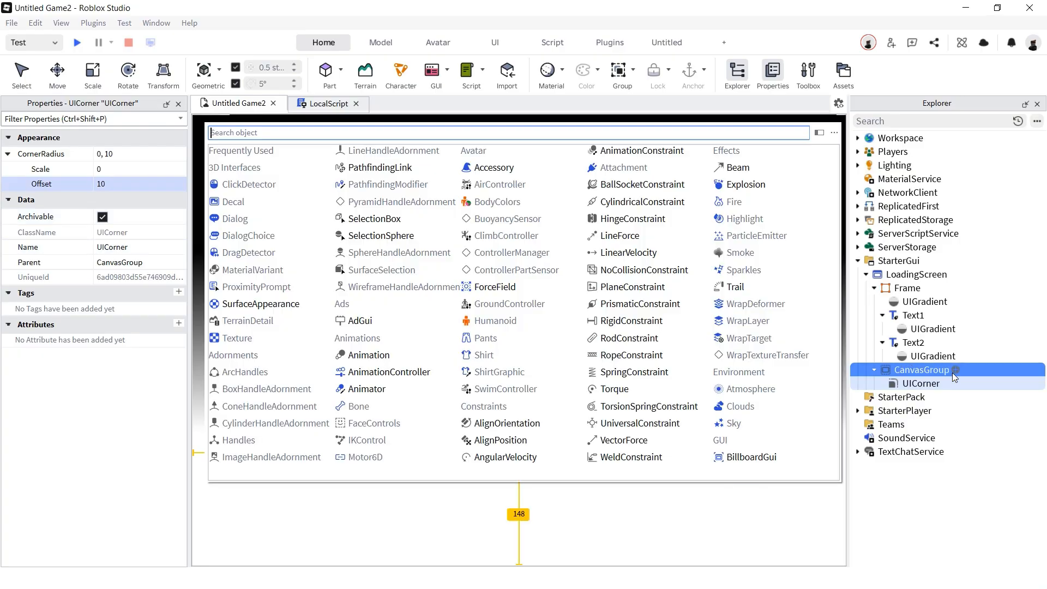
type("ui")
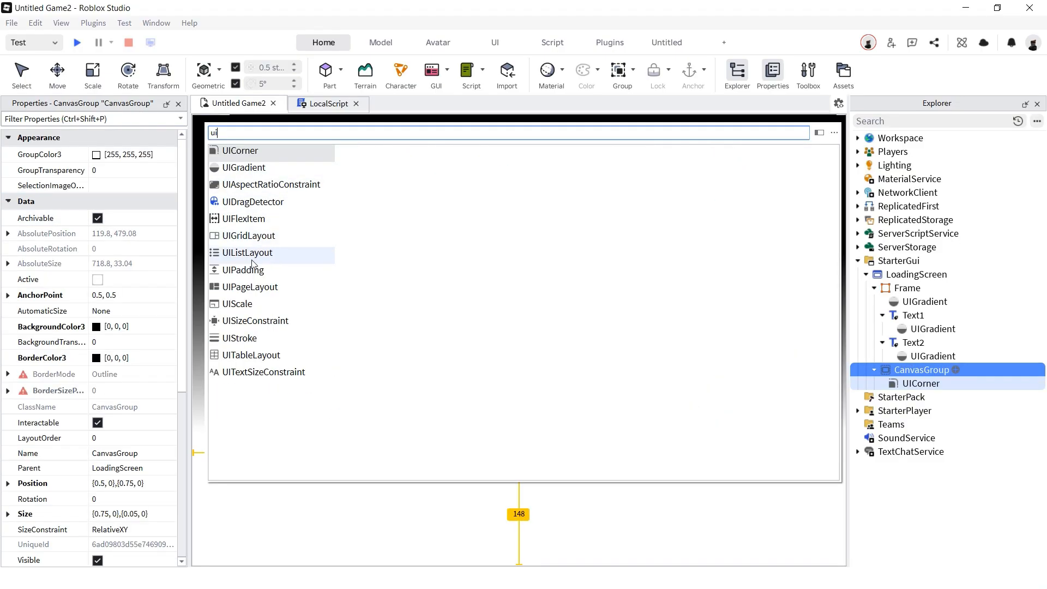
left_click(252, 338)
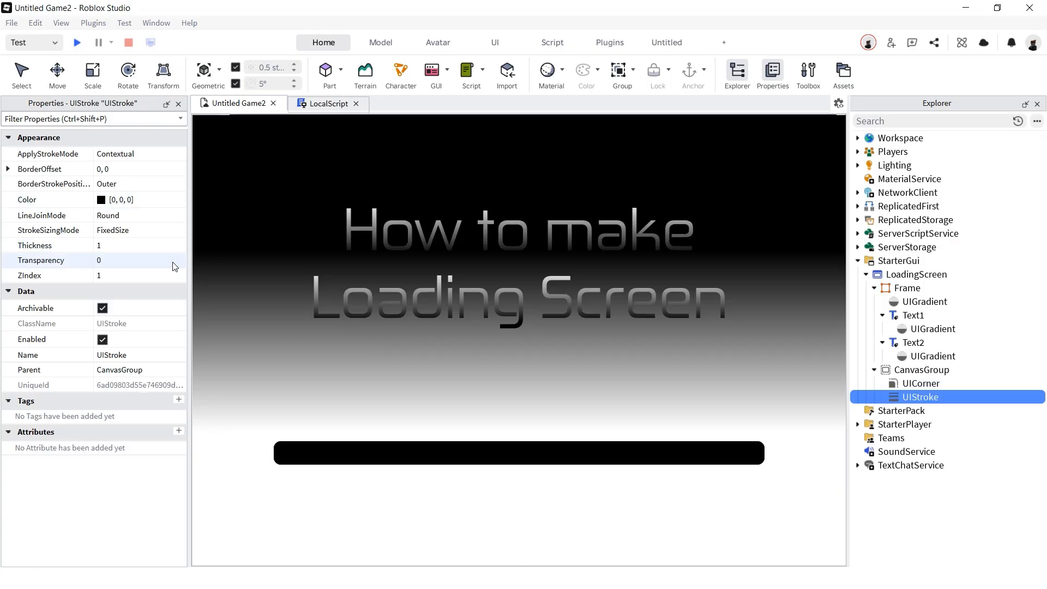
left_click(927, 370)
left_click(136, 341)
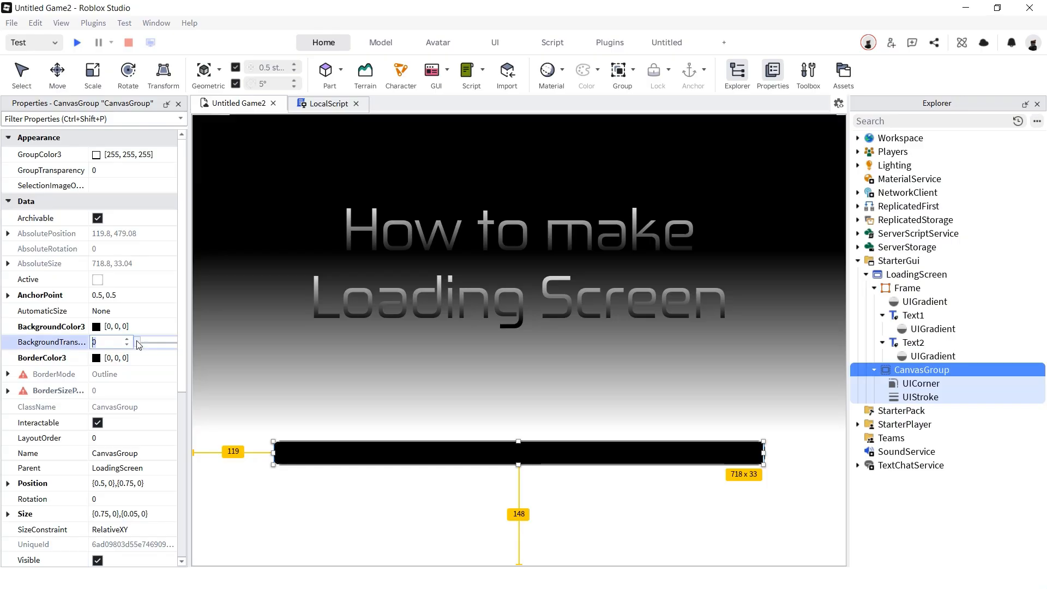
left_click_drag(138, 344, 175, 342)
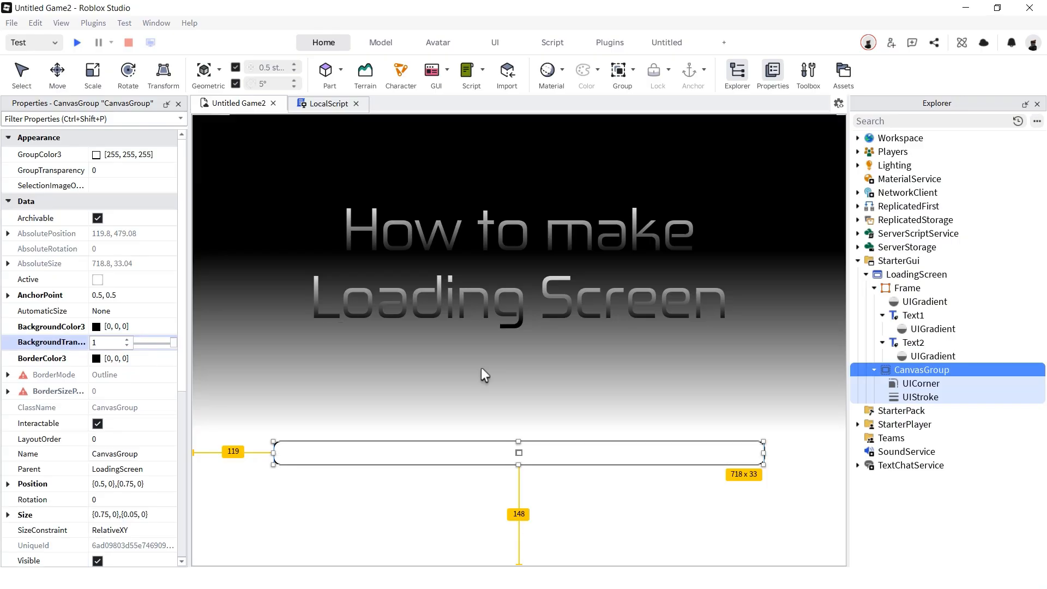
left_click(956, 369)
- Add the fill Frame, anchored 0, 0.5 at {0,0},{0.5,0}, and begin zeroing its Size
type("F")
left_click(235, 151)
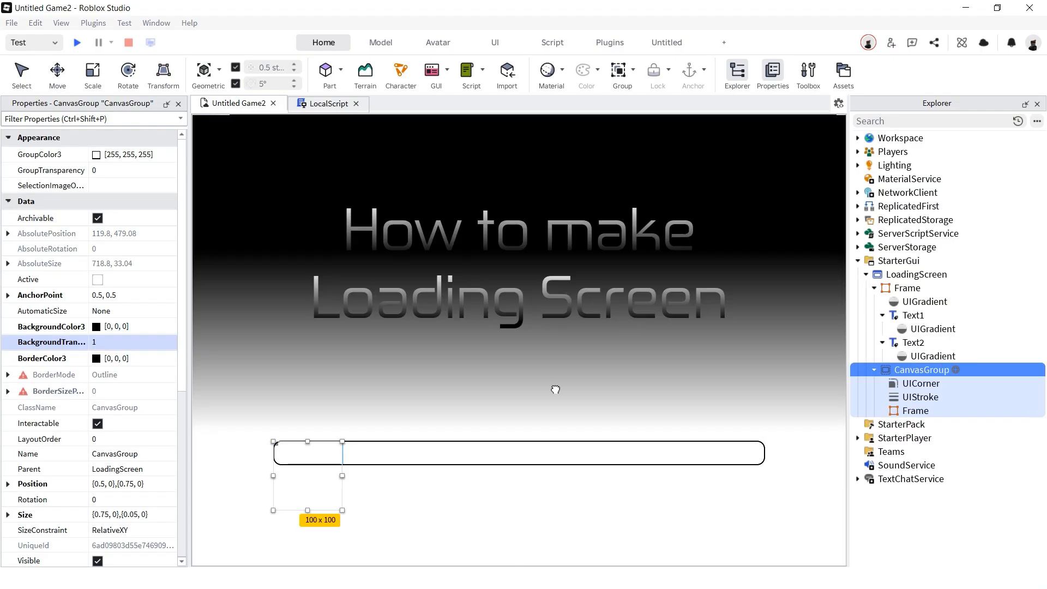
left_click(133, 266)
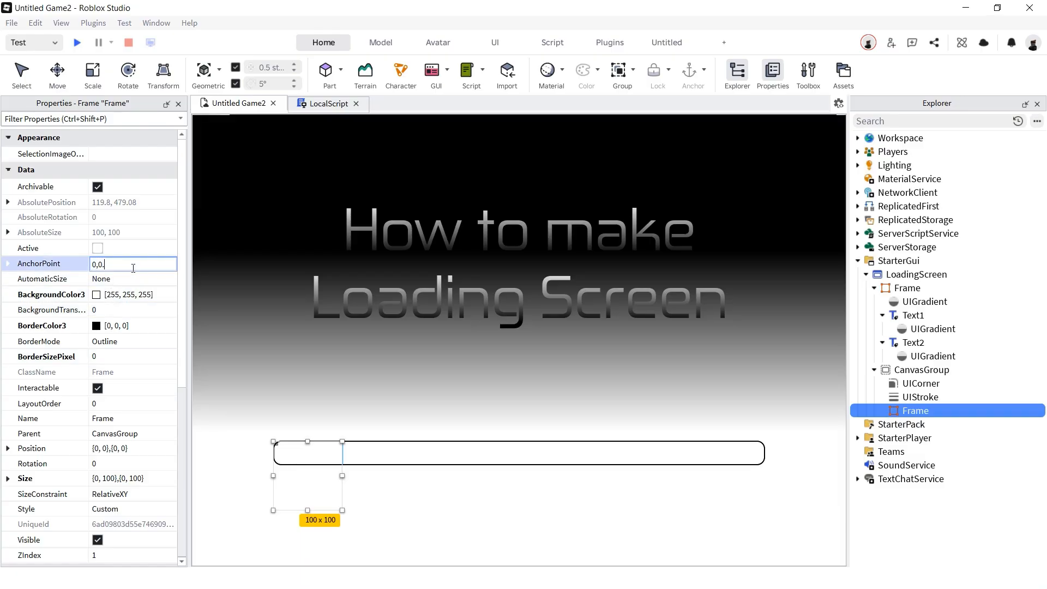
left_click(129, 449)
key("BackSpace")
key("BackSpace")
key("BackSpace")
key("BackSpace")
type(".5,0")
key("Return")
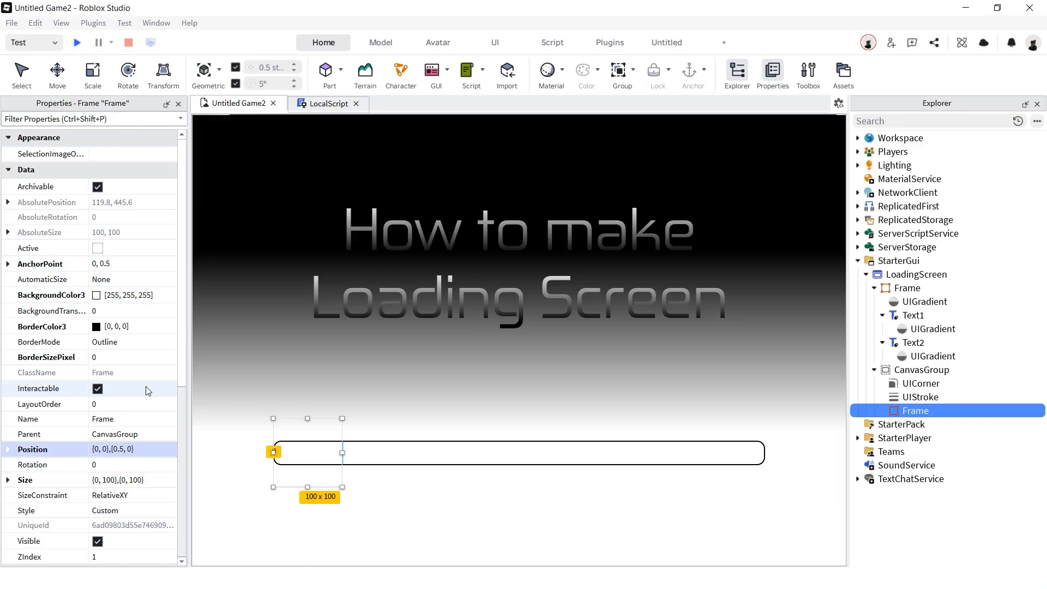
left_click(164, 479)
type("0")
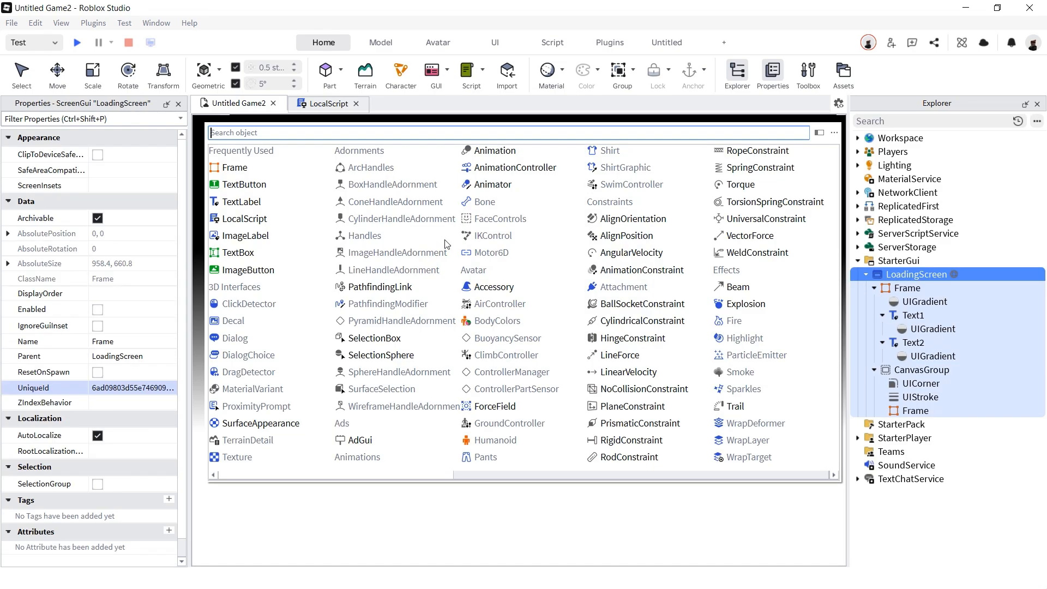
- Add two TextLabels to LoadingScreen
type("t")
left_click(254, 156)
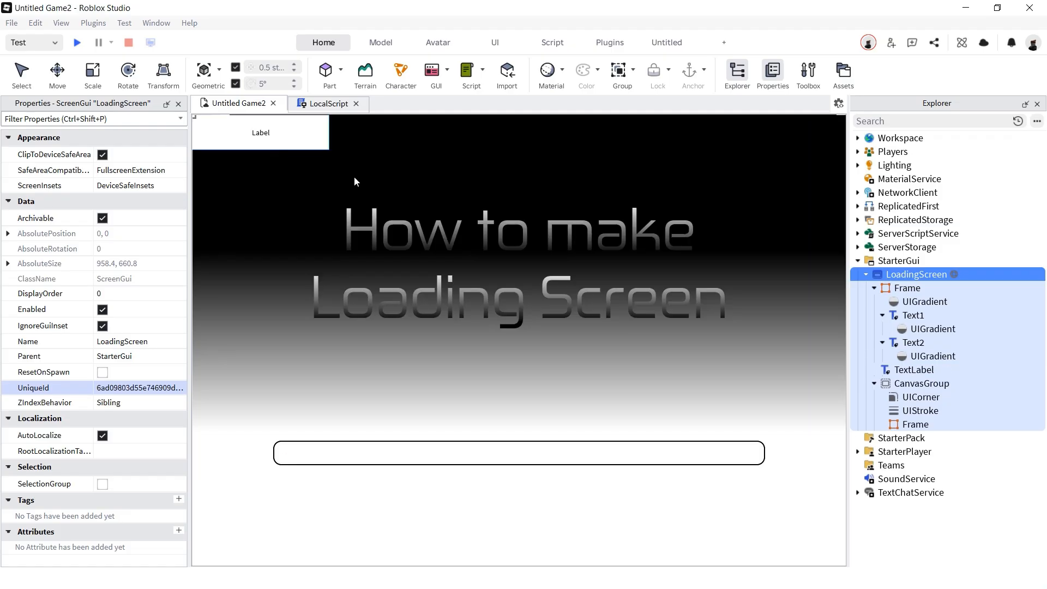
left_click(953, 274)
type("te")
left_click(245, 155)
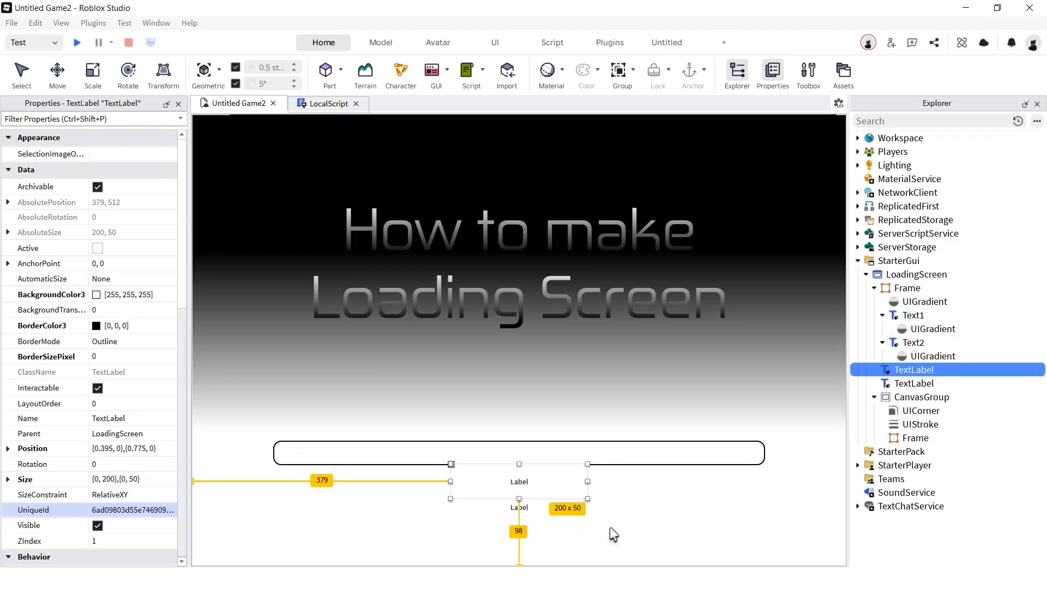
- Make the lower label's text colour white
left_click(555, 513)
scroll(125, 425, "down", 10)
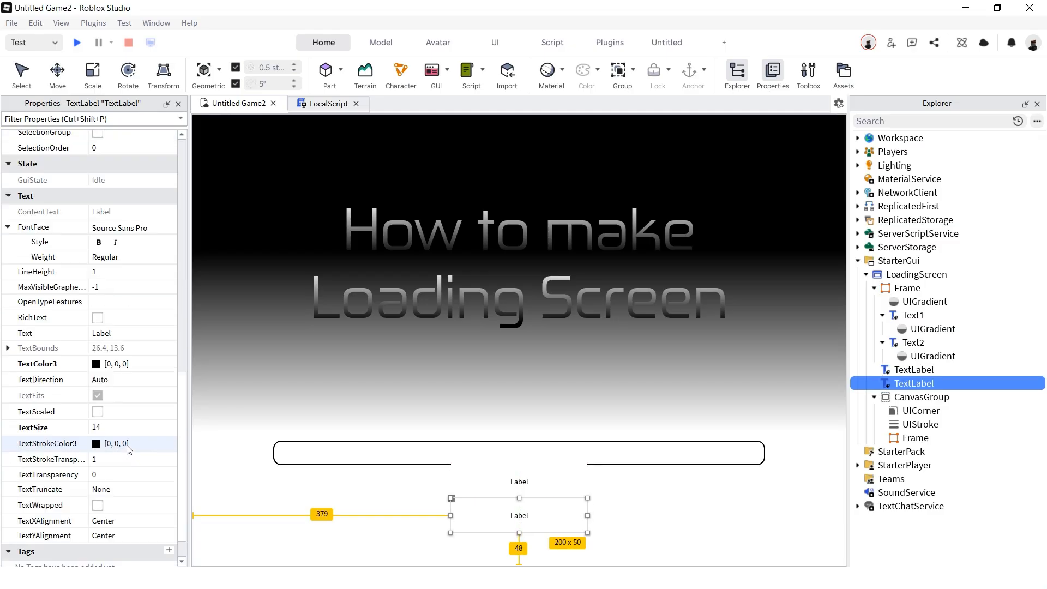
left_click(97, 365)
left_click_drag(684, 232, 656, 96)
left_click(614, 423)
- Set the labels to Loading Assets and 999 with BackgroundTransparency 1
left_click(471, 491)
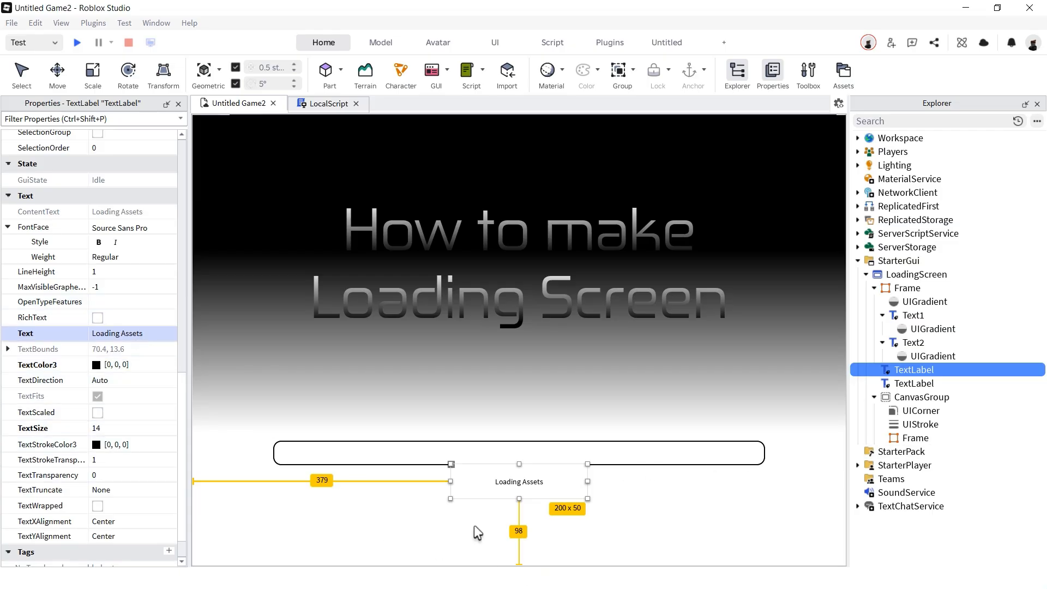
left_click(473, 524)
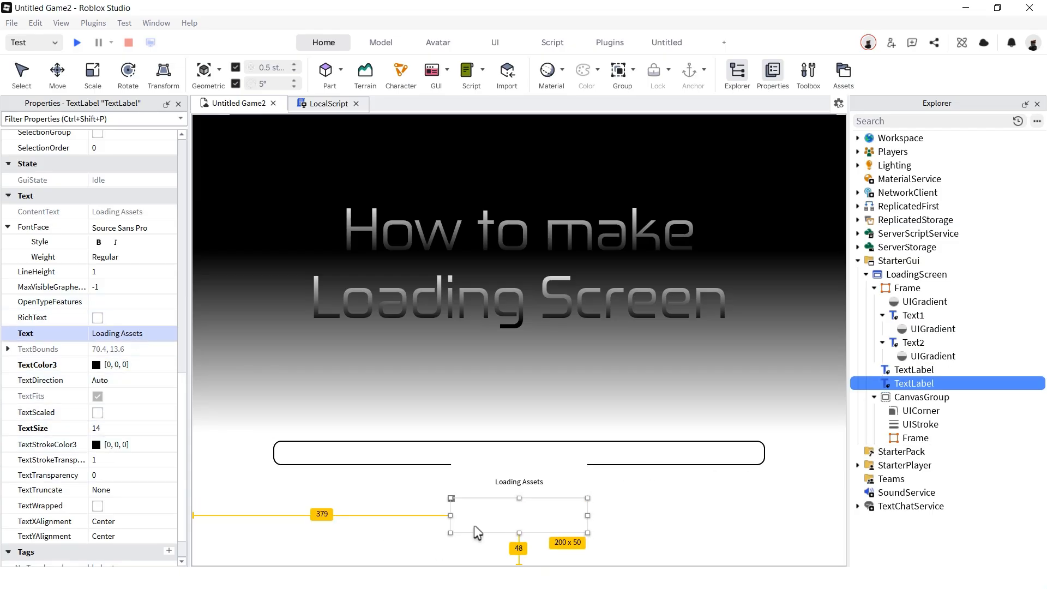
left_click(116, 334)
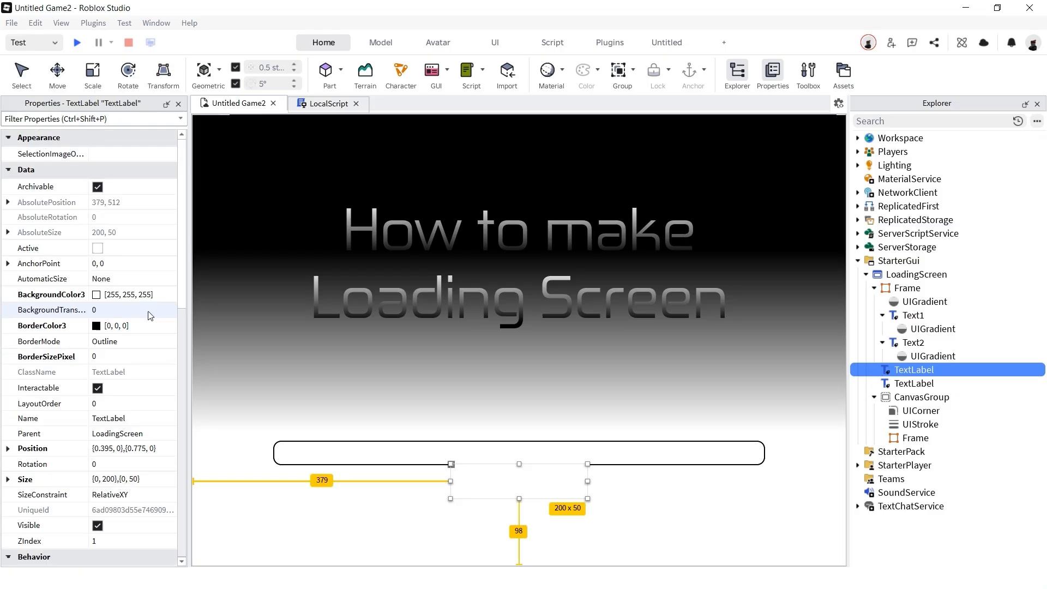
left_click(147, 311)
left_click(559, 512)
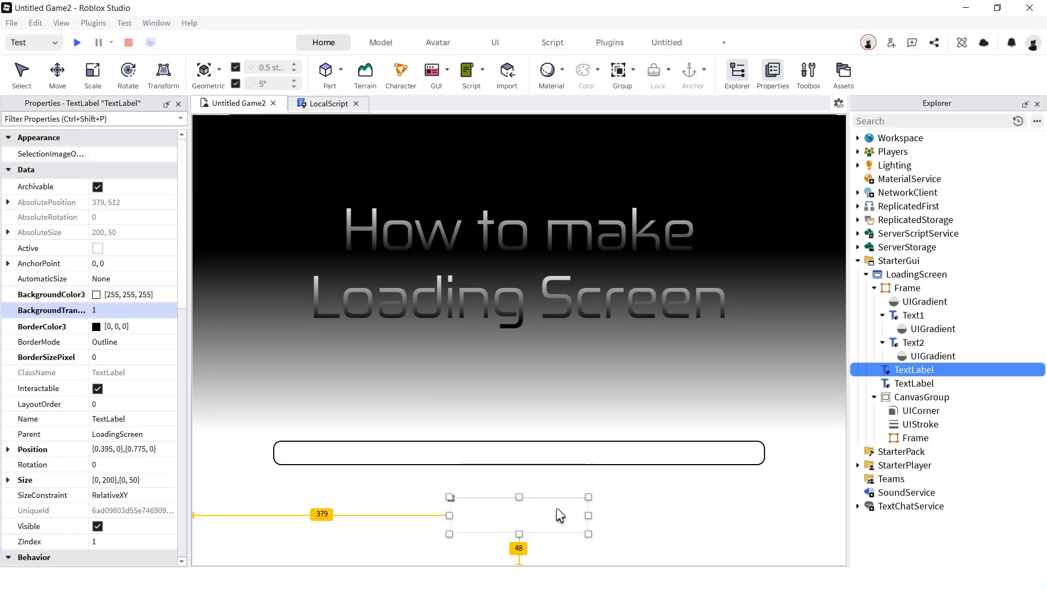
left_click(147, 313)
type("1")
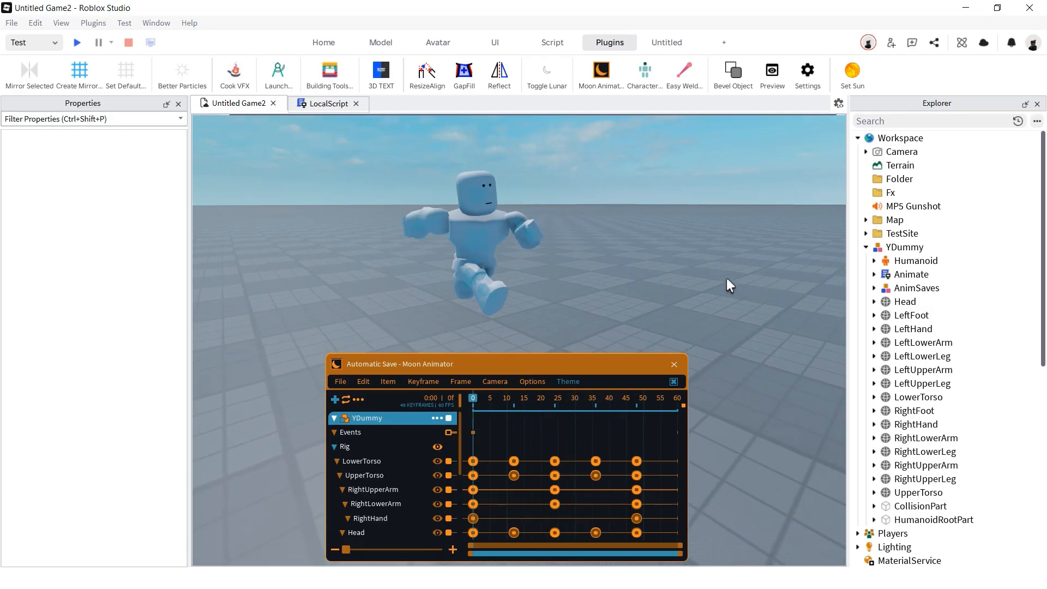
- Insert a Neon part and stretch it into a tall 4 × 53 × 58.5 green wall
left_click(380, 42)
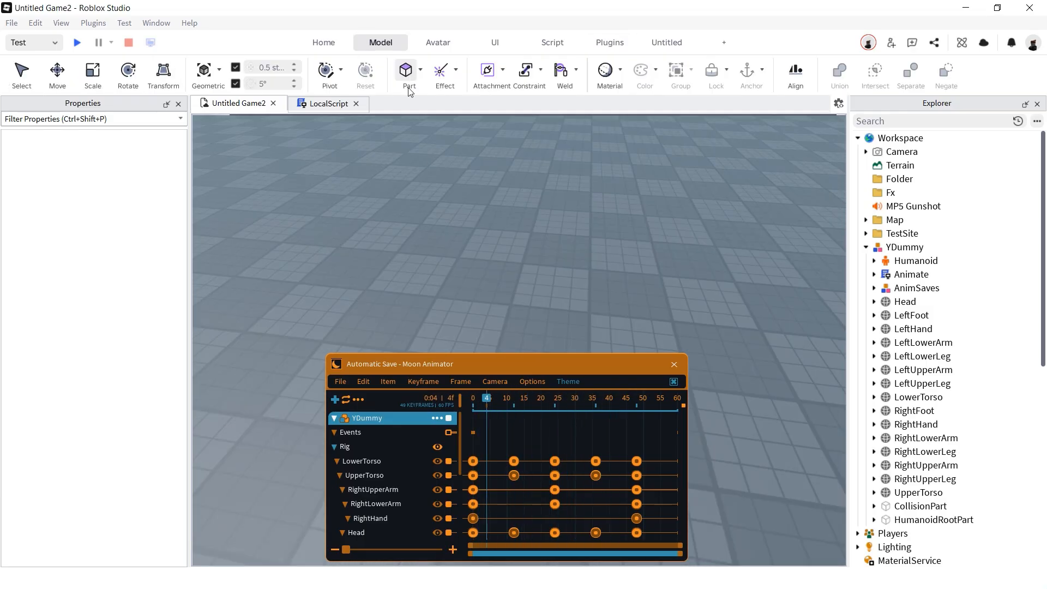
left_click(409, 86)
left_click(105, 202)
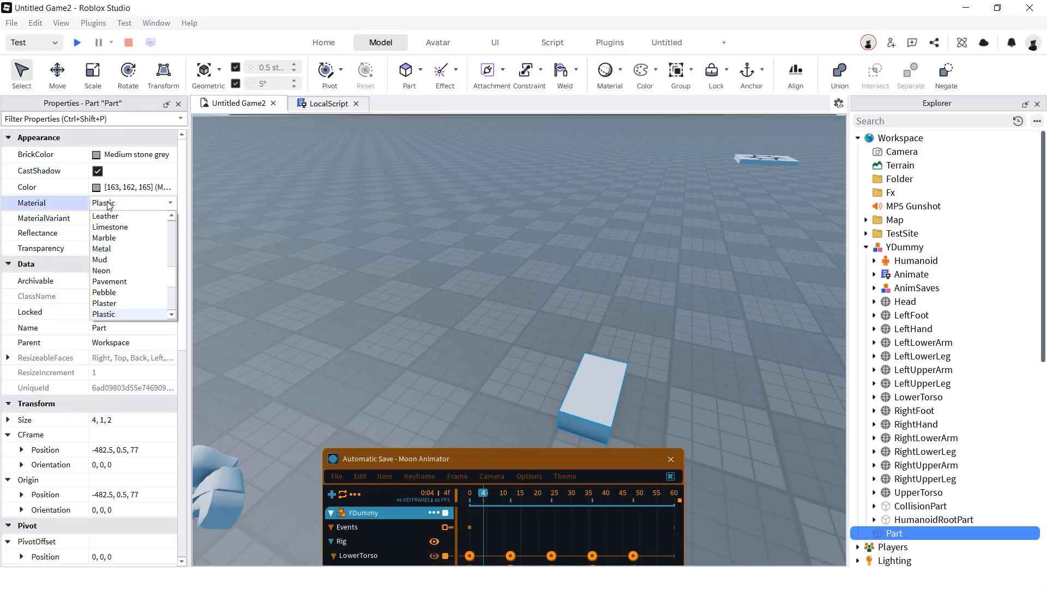
left_click(109, 272)
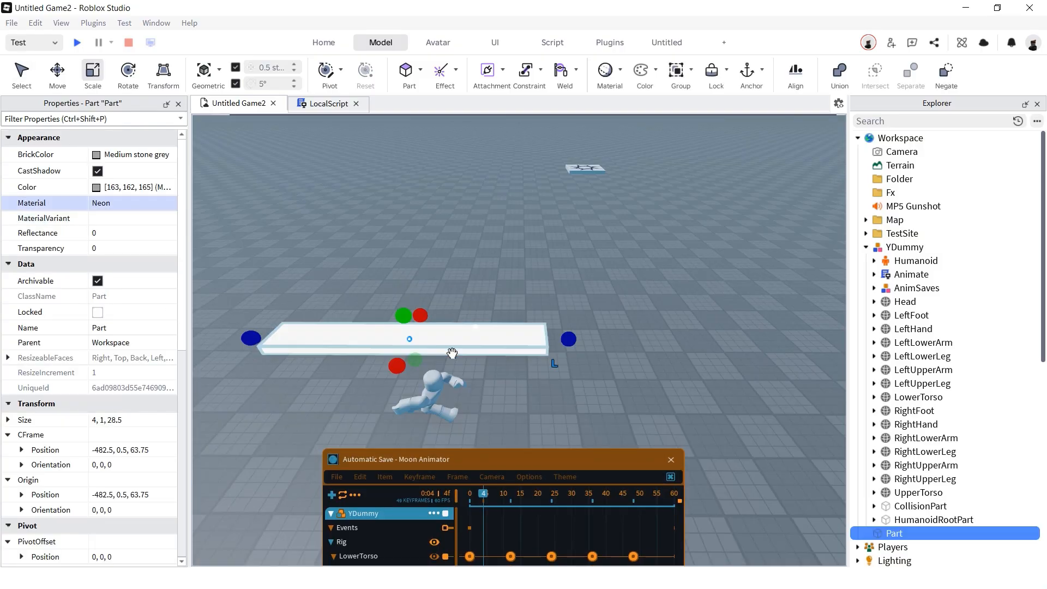
scroll(540, 342, "down", 2)
left_click_drag(566, 339, 818, 342)
key("f")
left_click_drag(525, 318, 535, 142)
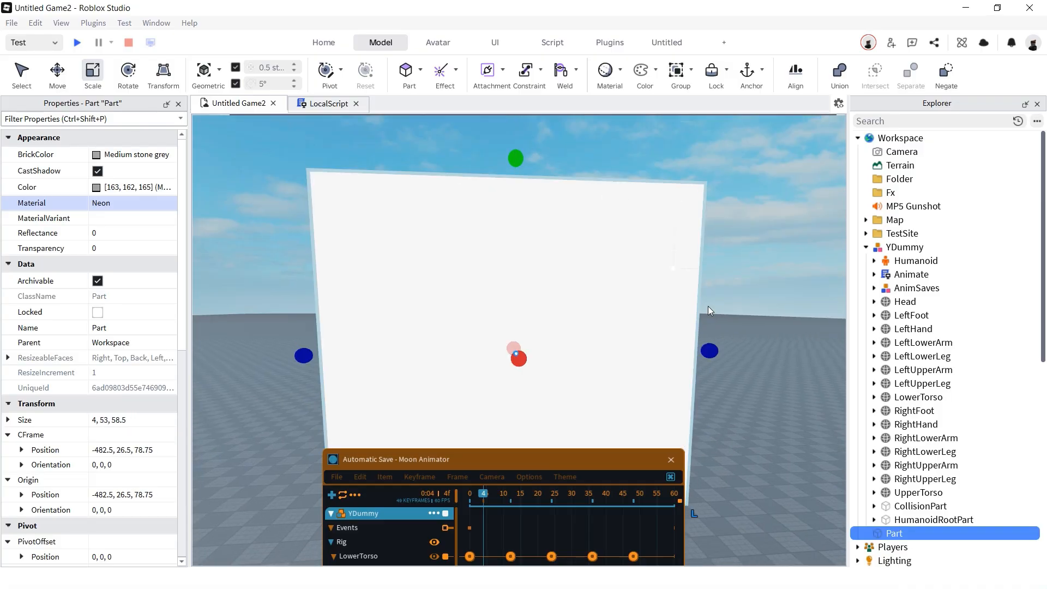
right_click_drag(689, 333, 709, 347)
left_click_drag(620, 295, 731, 295)
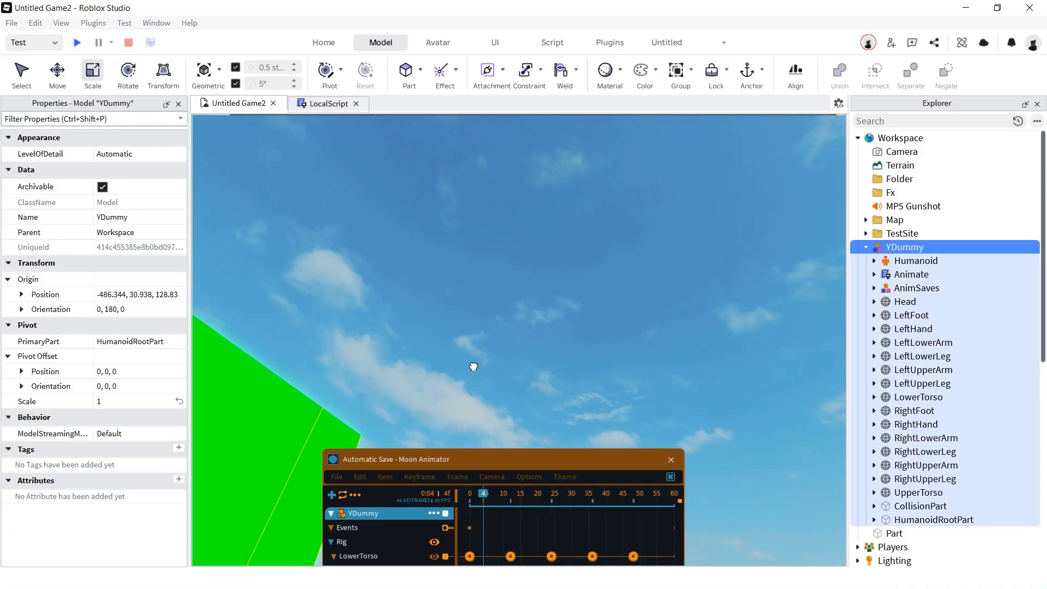
- Place YDummy in front of the green wall and frame both in view
left_click_drag(474, 367, 442, 385)
key("w")
right_click_drag(719, 401, 748, 460)
key("s")
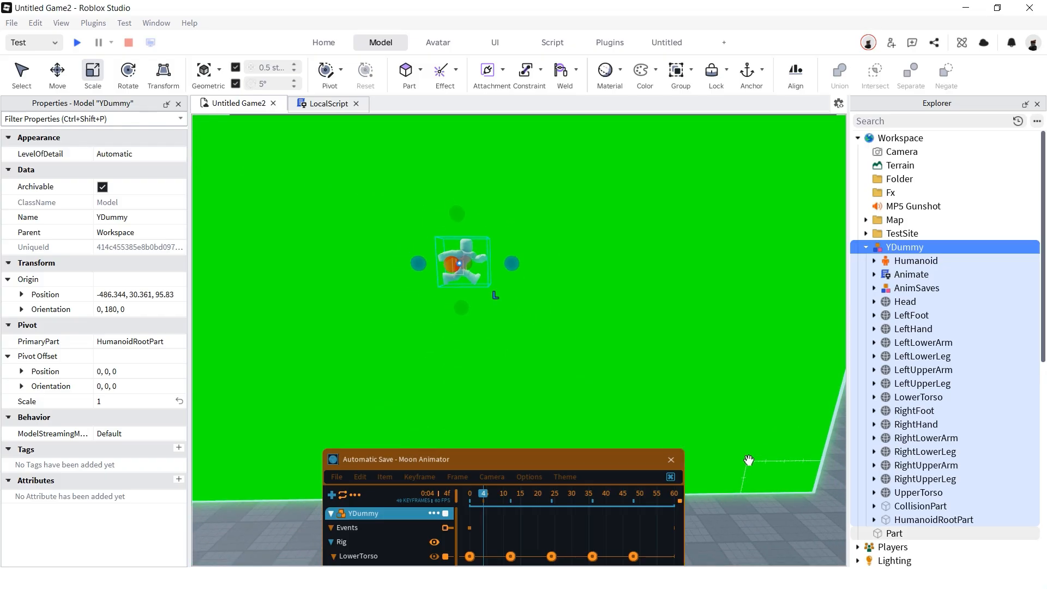
right_click_drag(690, 377, 539, 331)
key("w")
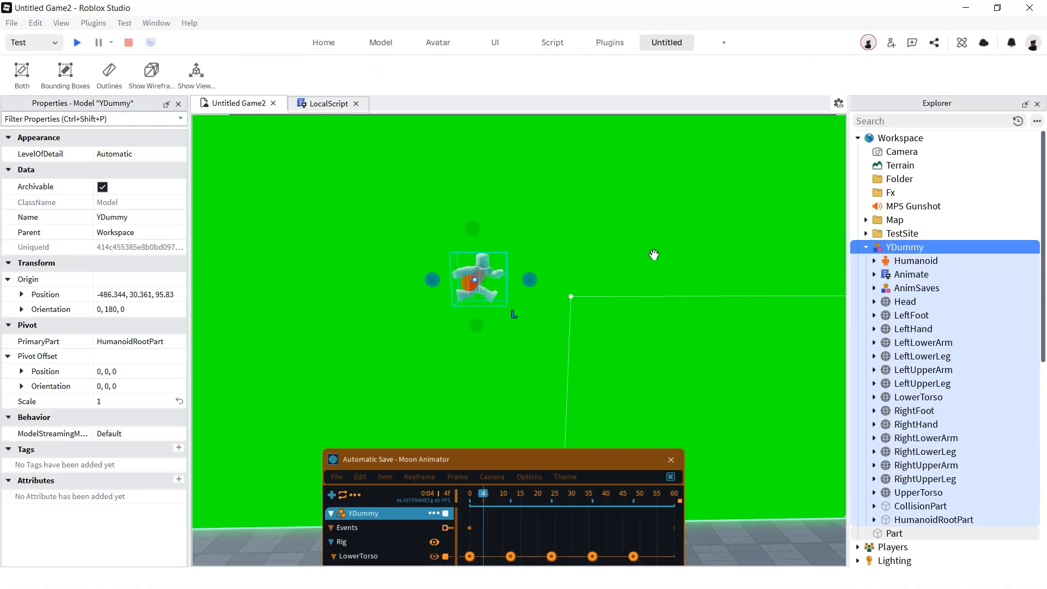
- Create a custom toolbar tab and add the Show View Selector tool to it
left_click(724, 43)
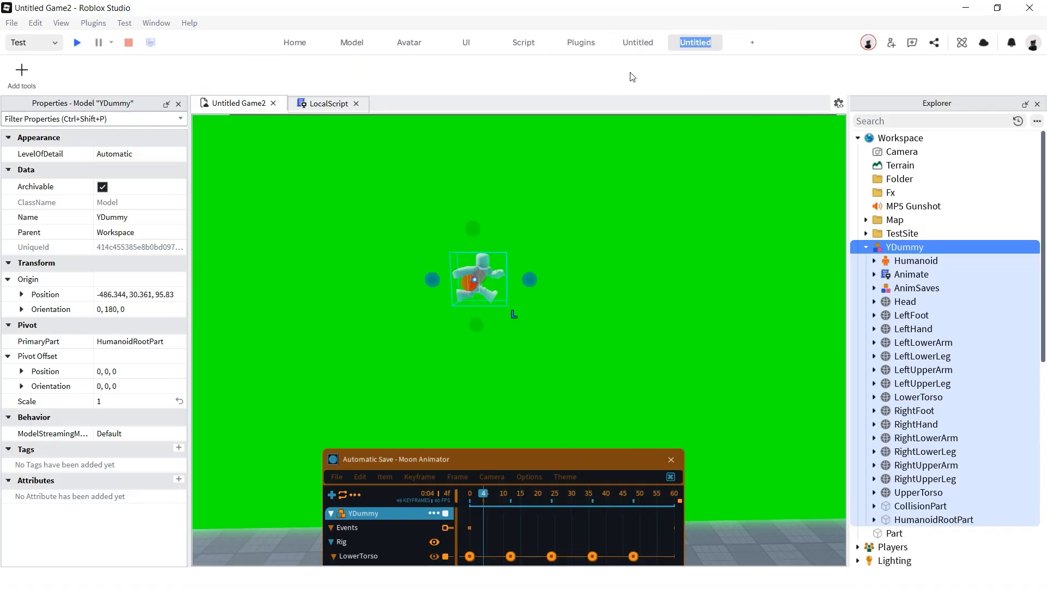
right_click(556, 86)
left_click(579, 95)
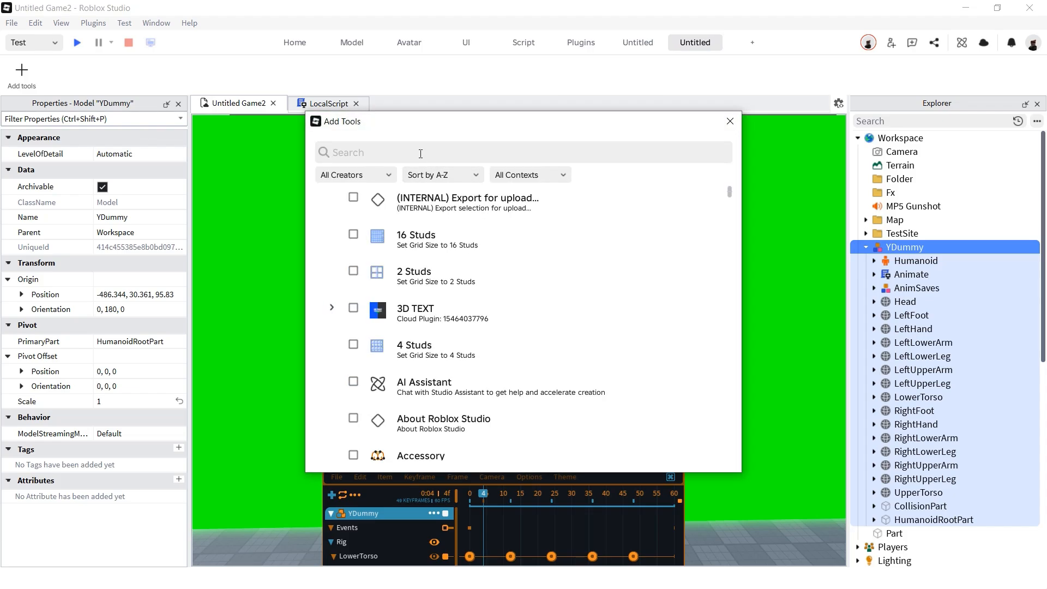
left_click(420, 153)
type("Show v")
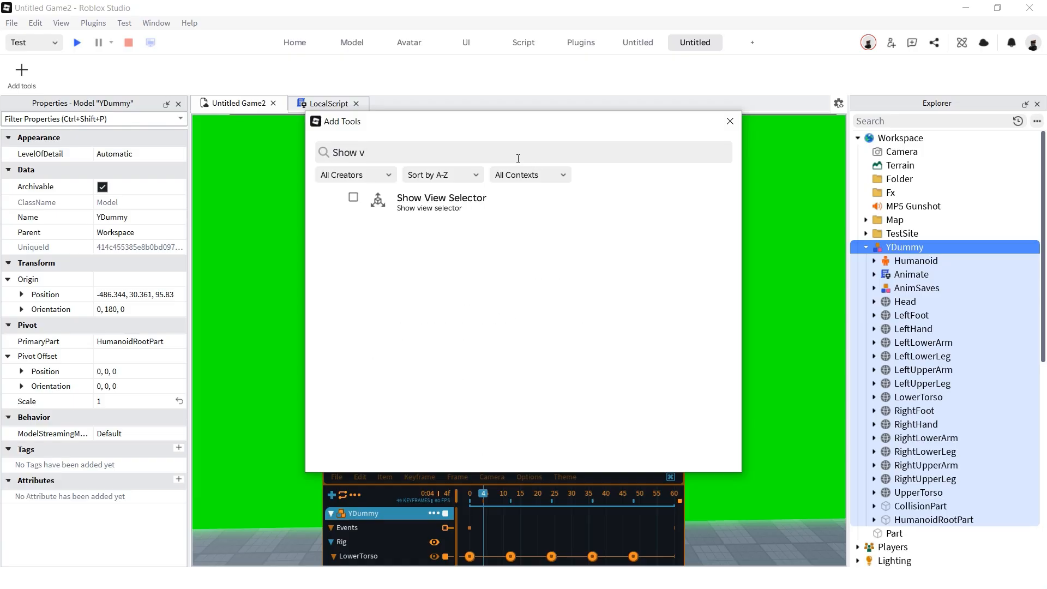
left_click(354, 197)
- Turn on the view selector cube and zoom the camera onto YDummy
left_click(730, 121)
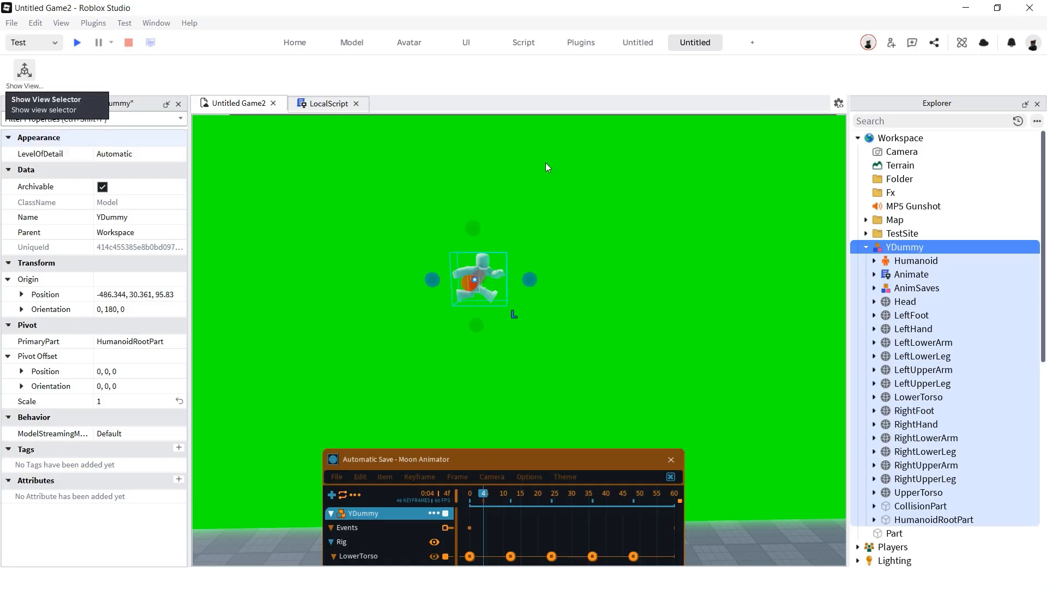
scroll(682, 306, "up", 1)
key("ctrl+1")
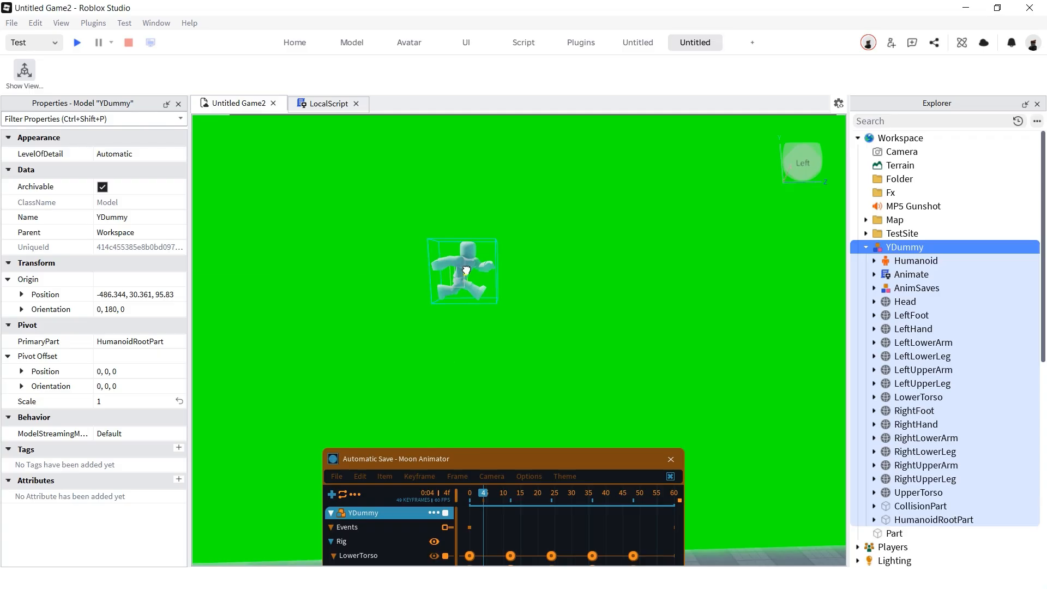
key("f")
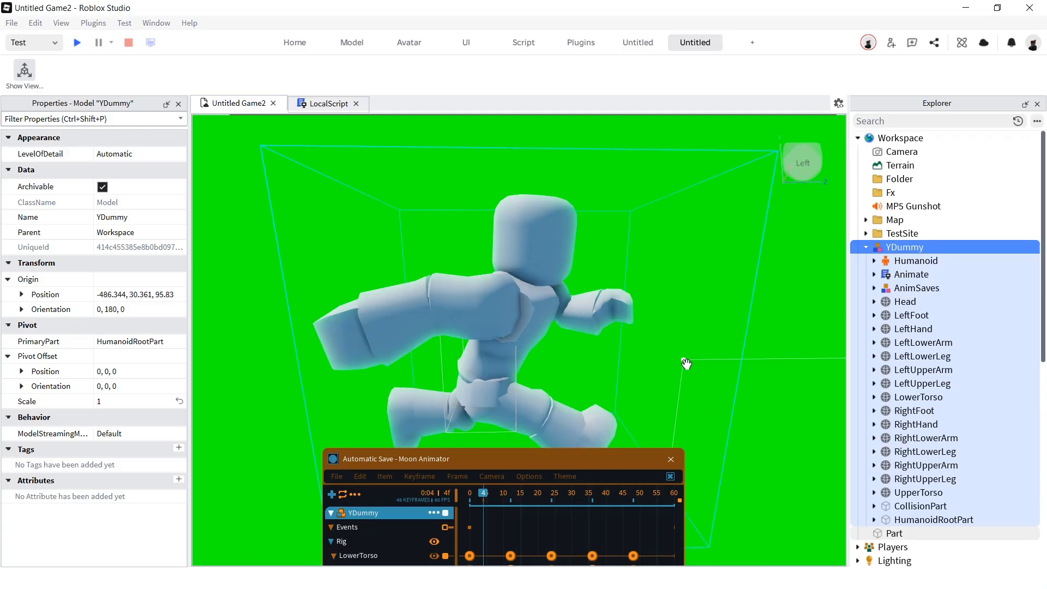
- Turn the view to look at YDummy straight from its left side
left_click(798, 171)
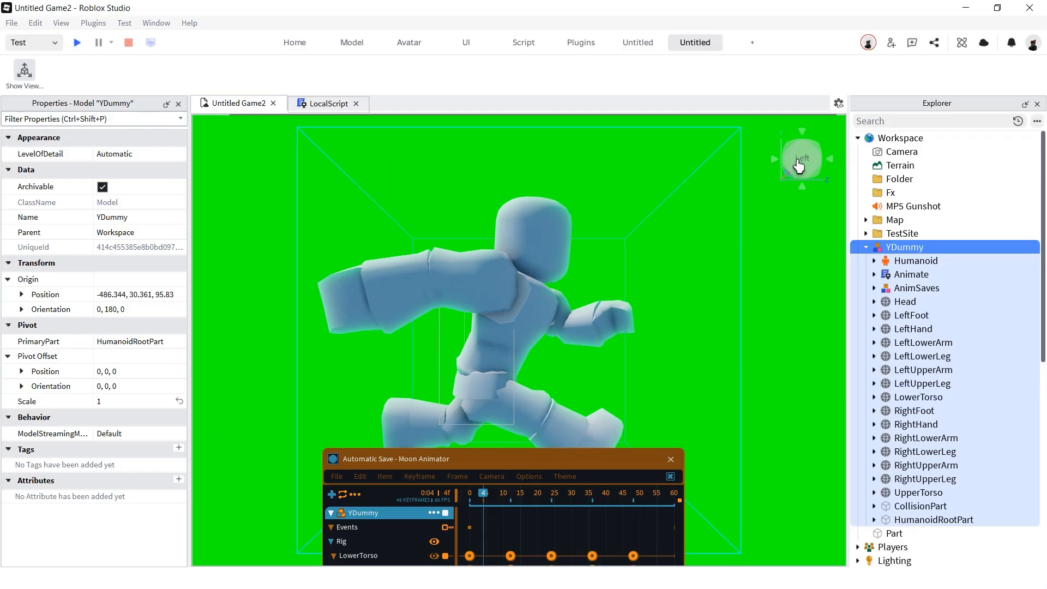
left_click(801, 188)
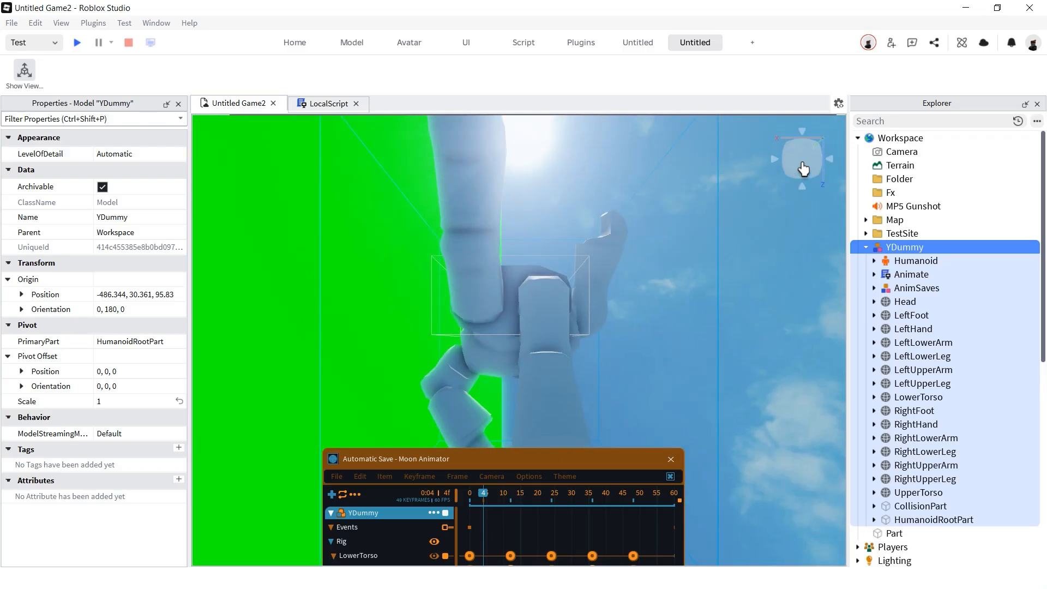
left_click(831, 162)
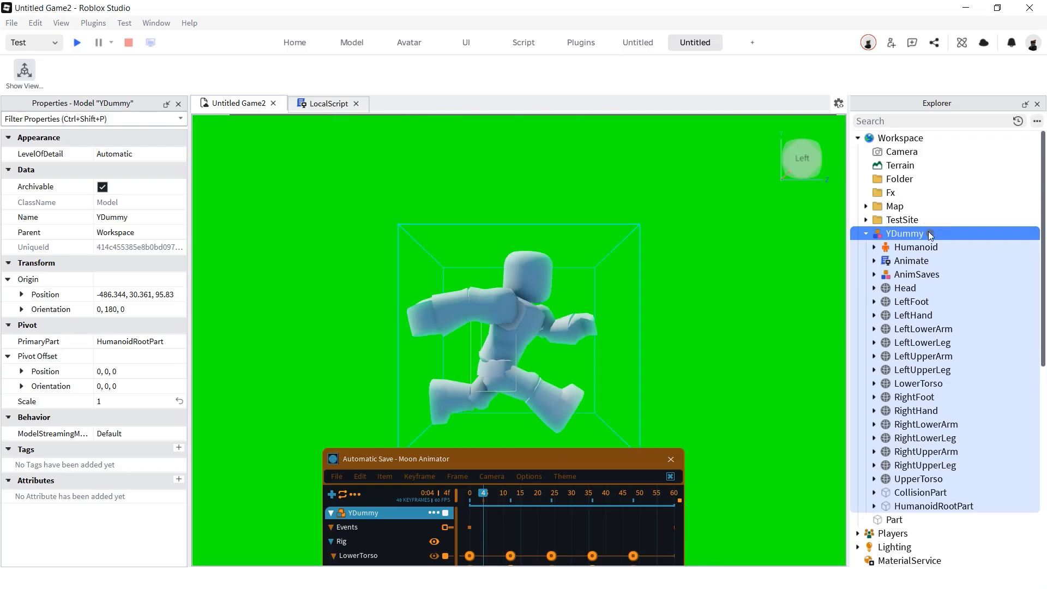
- Add a Highlight to YDummy with FillTransparency 0 for a solid white, black-outlined silhouette
left_click(930, 234)
type("hi")
left_click(278, 154)
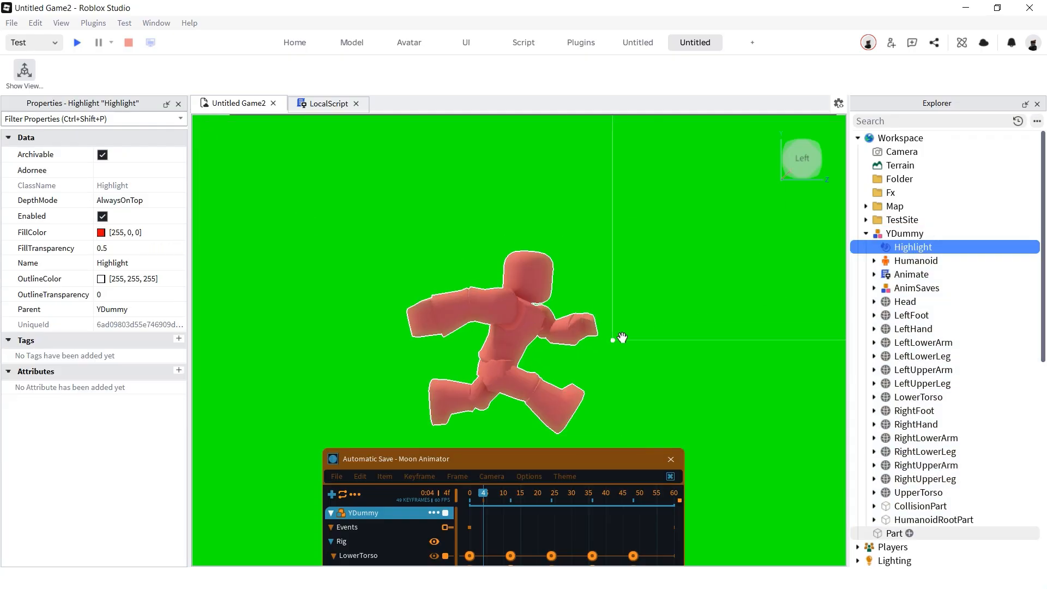
left_click(149, 249)
left_click_drag(162, 249, 137, 249)
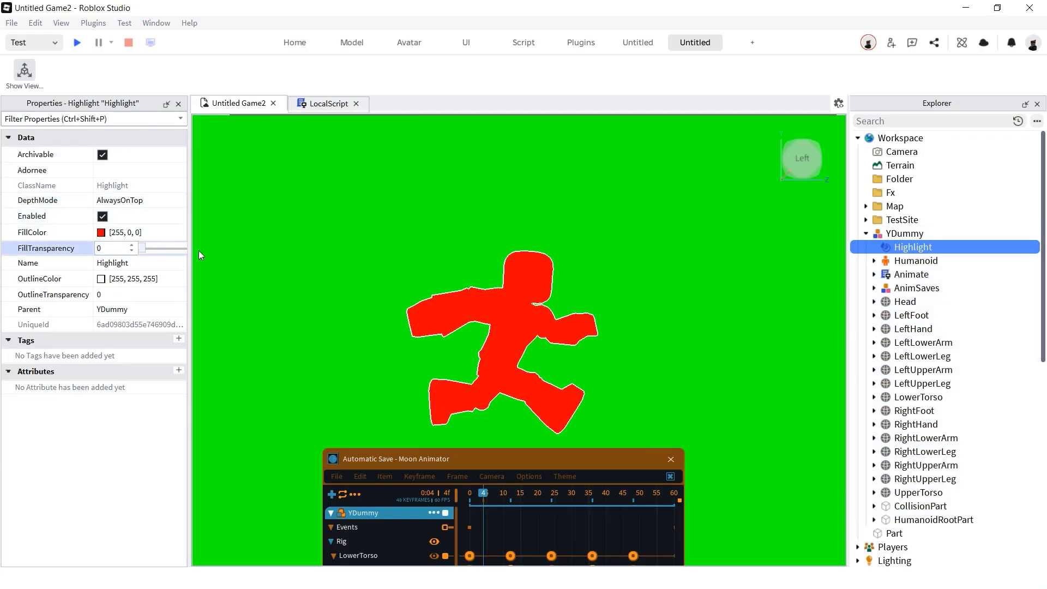
left_click(157, 298)
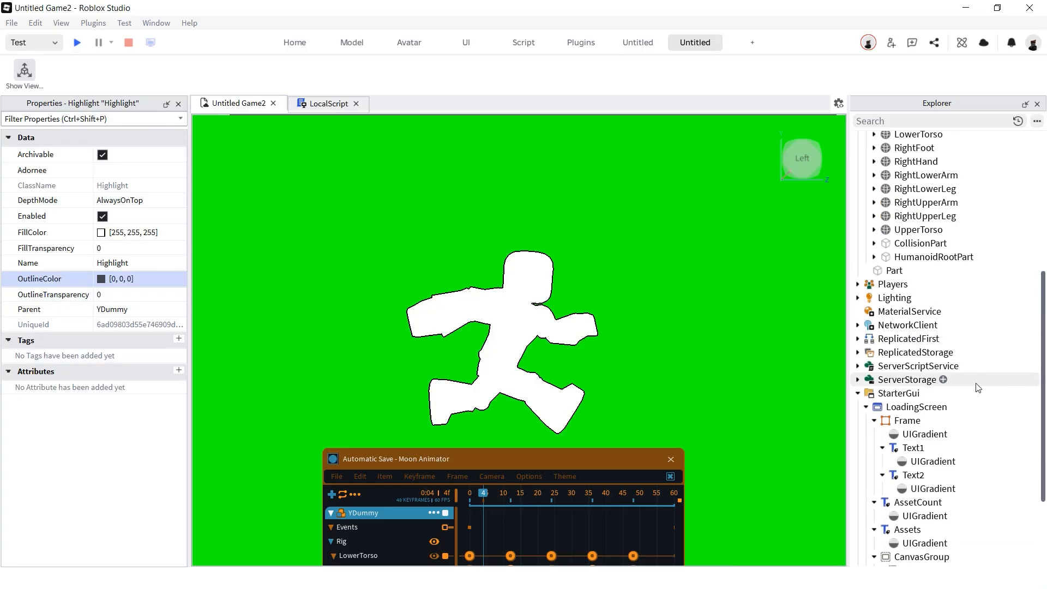
scroll(977, 386, "down", 3)
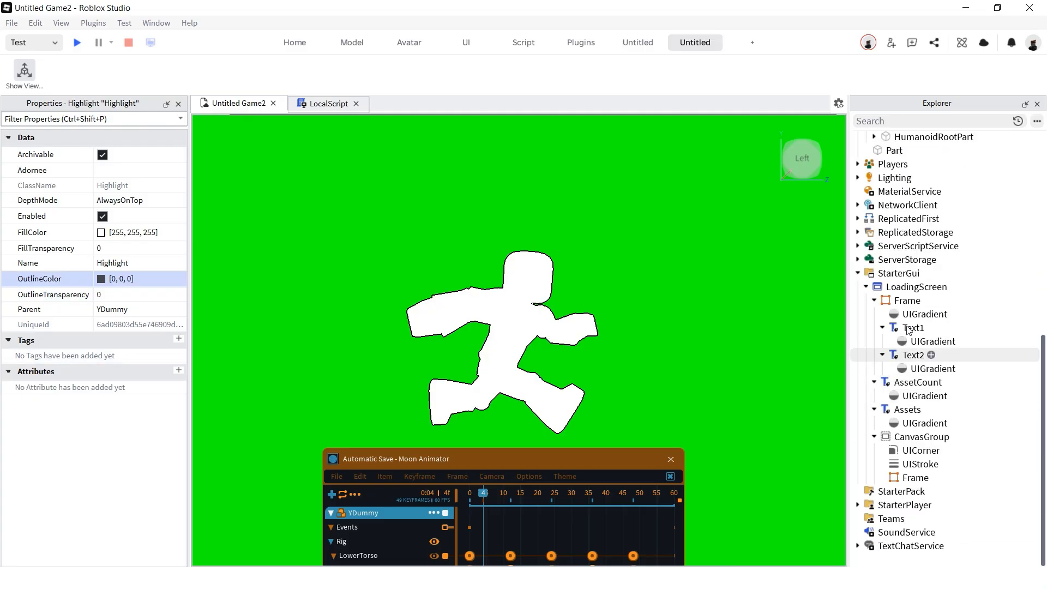
- Set the Lighting Brightness to 0
left_click(894, 178)
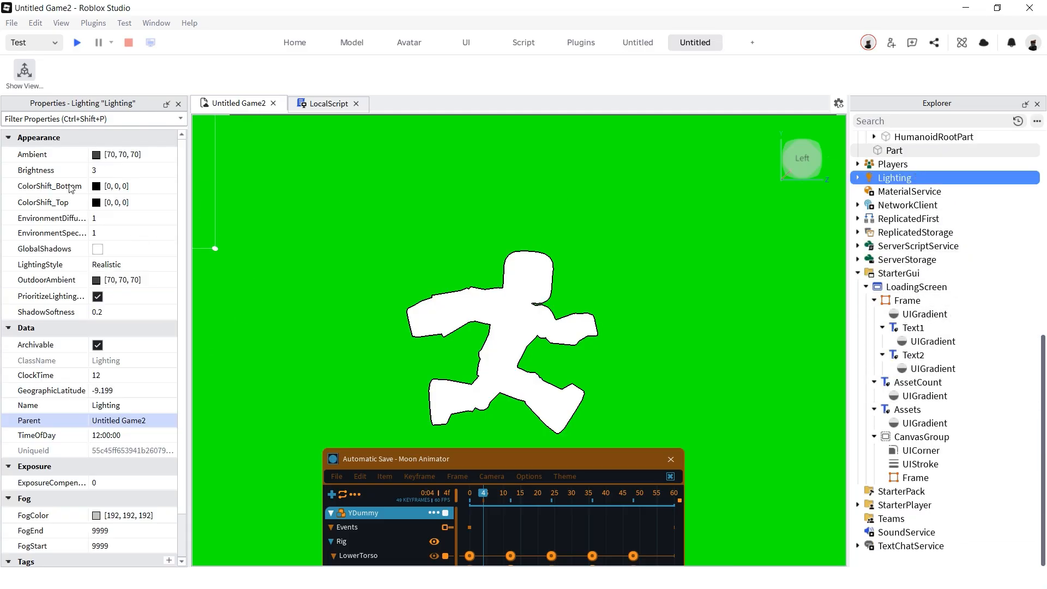
left_click(116, 170)
type("0")
key("Return")
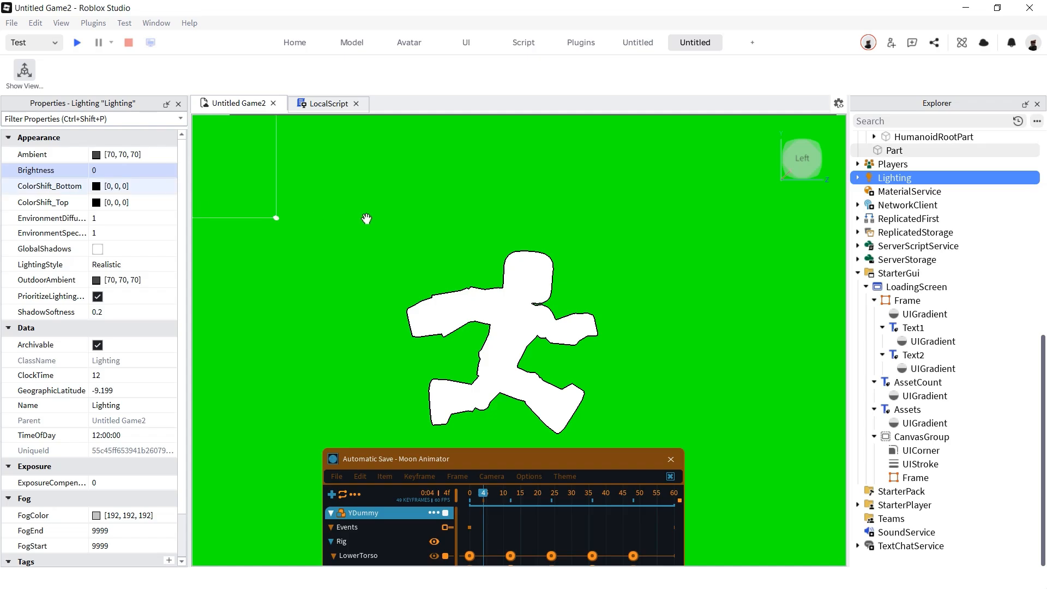
- Rewind the animation to frame 0, then scrub through the run cycle frames
left_click(493, 437)
left_click_drag(486, 494, 450, 539)
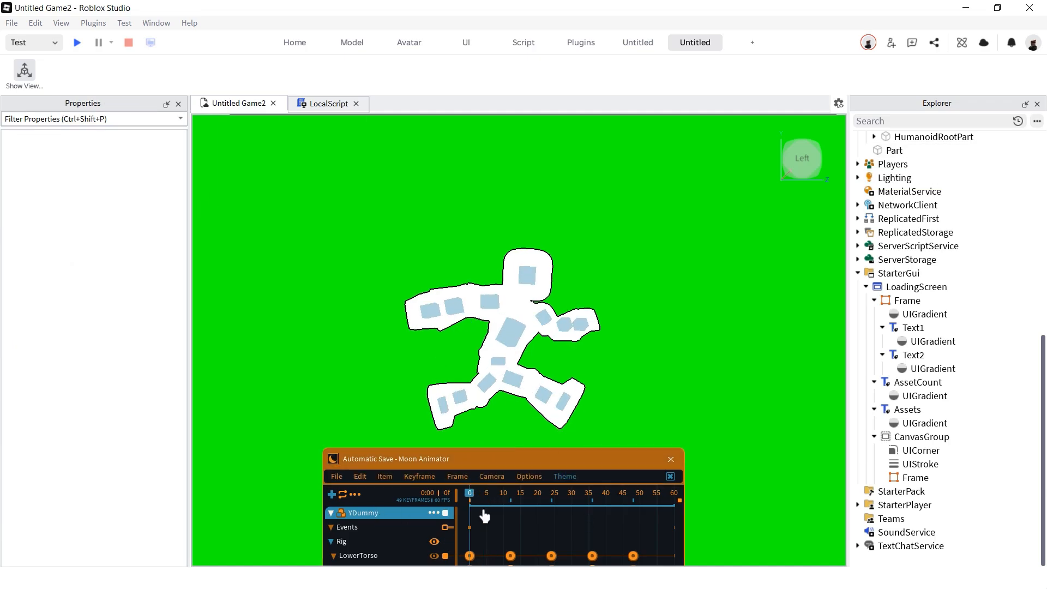
key("ctrl+space")
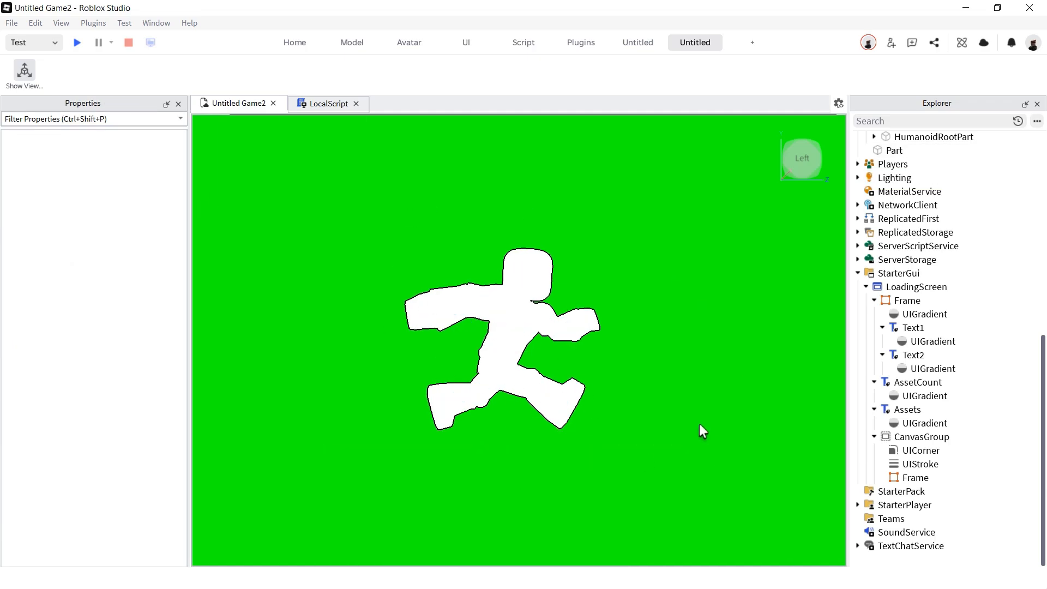
key("ctrl+space")
left_click(490, 510)
left_click_drag(489, 509, 487, 509)
- Hide the animator and select the Images table of eight rbxassetid entries in the LocalScript
key("ctrl+space")
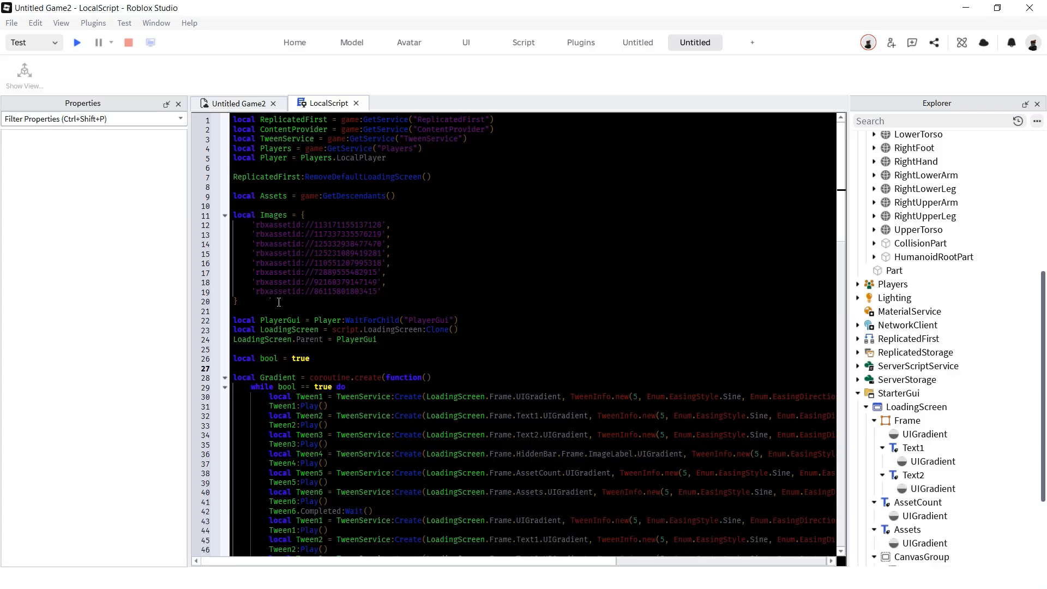
left_click_drag(238, 301, 234, 214)
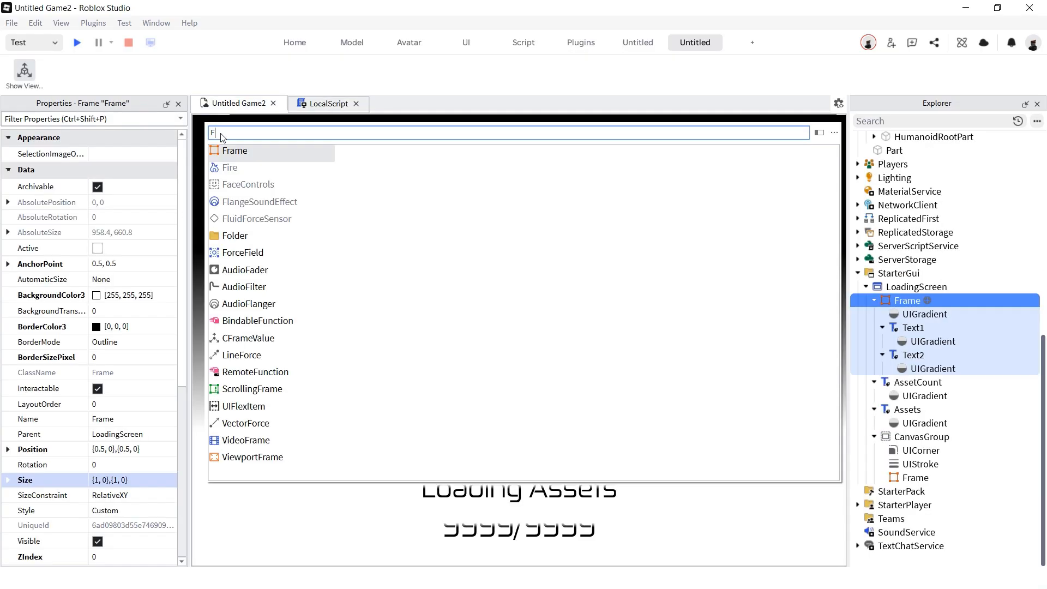
- Insert a new Frame into the main loading-screen Frame, sized {0.75,0},{0.196,0} above the bar
type("fr")
left_click(250, 146)
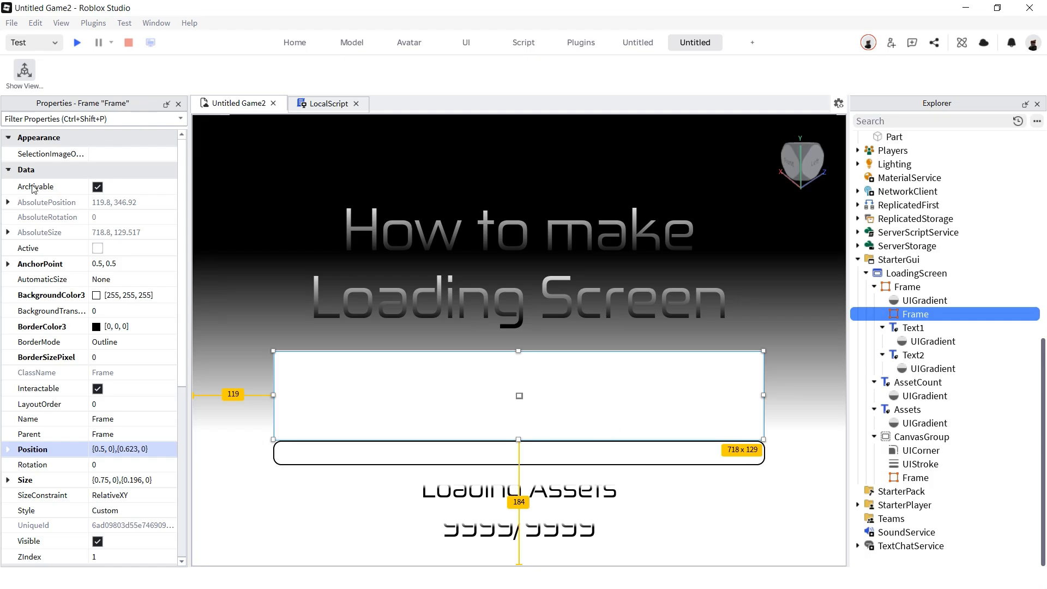
left_click(109, 311)
- Make the frame transparent and add an inner Frame sized {0,0},{1,0} with background transparency 1
type("1")
key("Return")
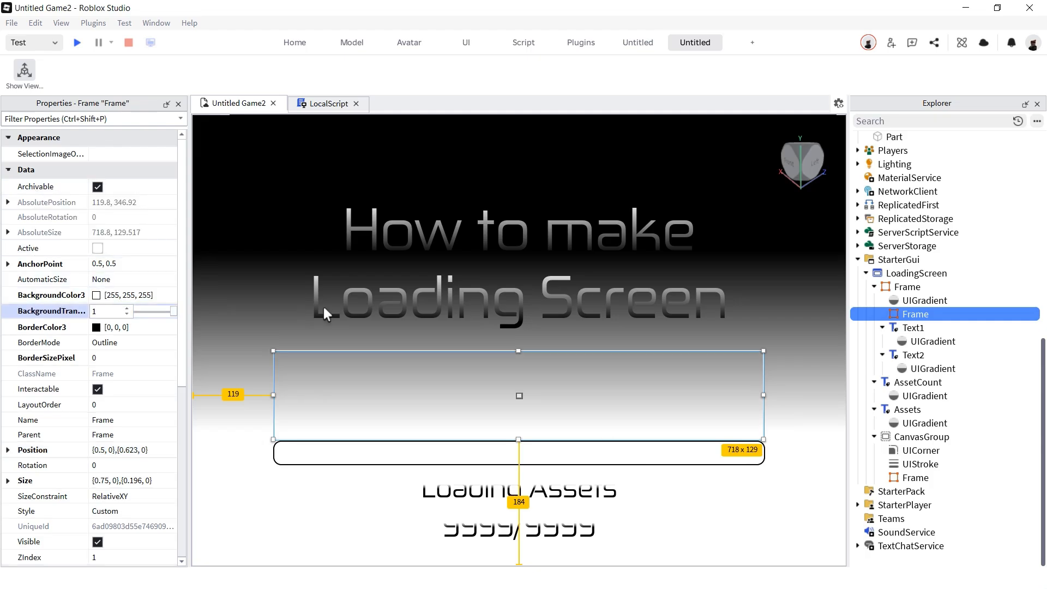
left_click(935, 314)
type("f")
left_click(247, 154)
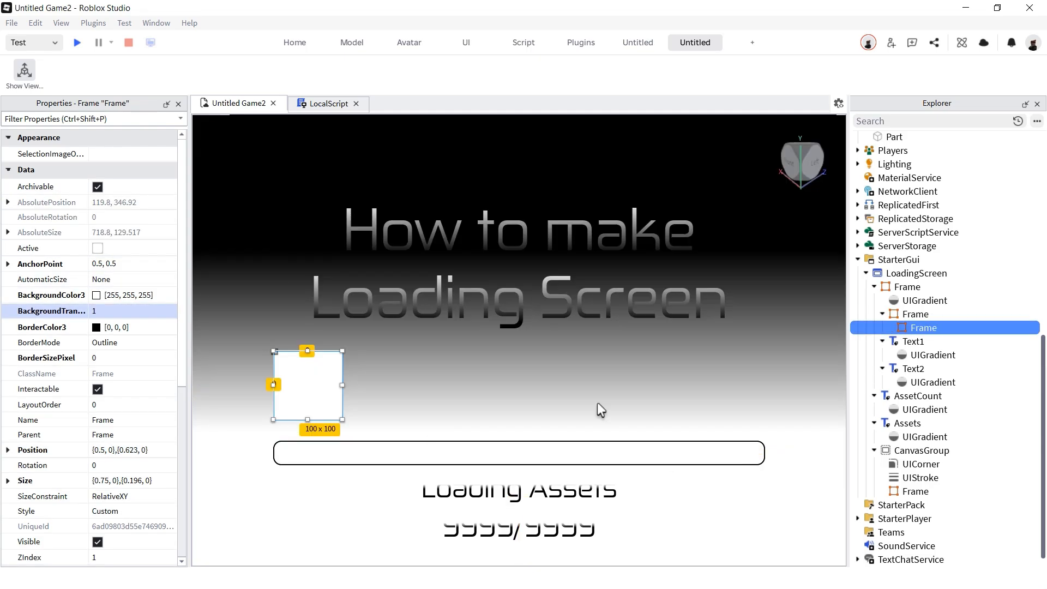
left_click(131, 448)
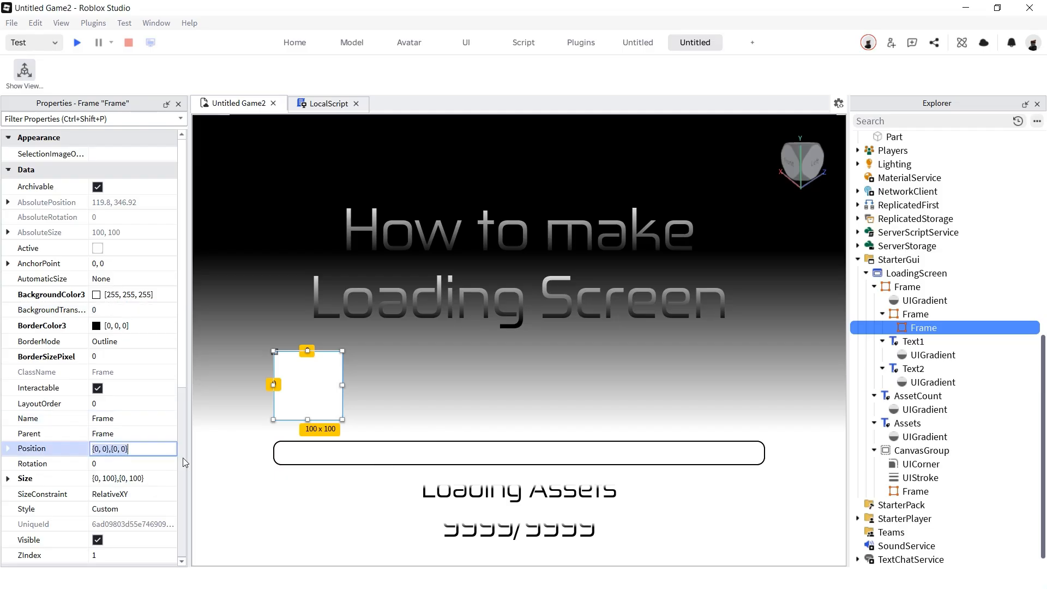
left_click(151, 479)
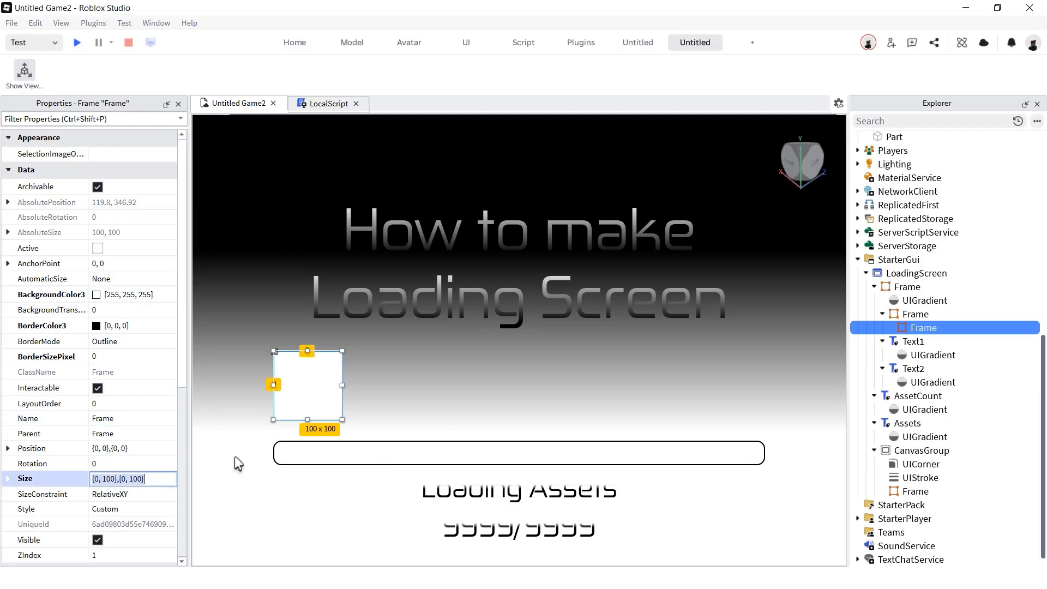
type("0,")
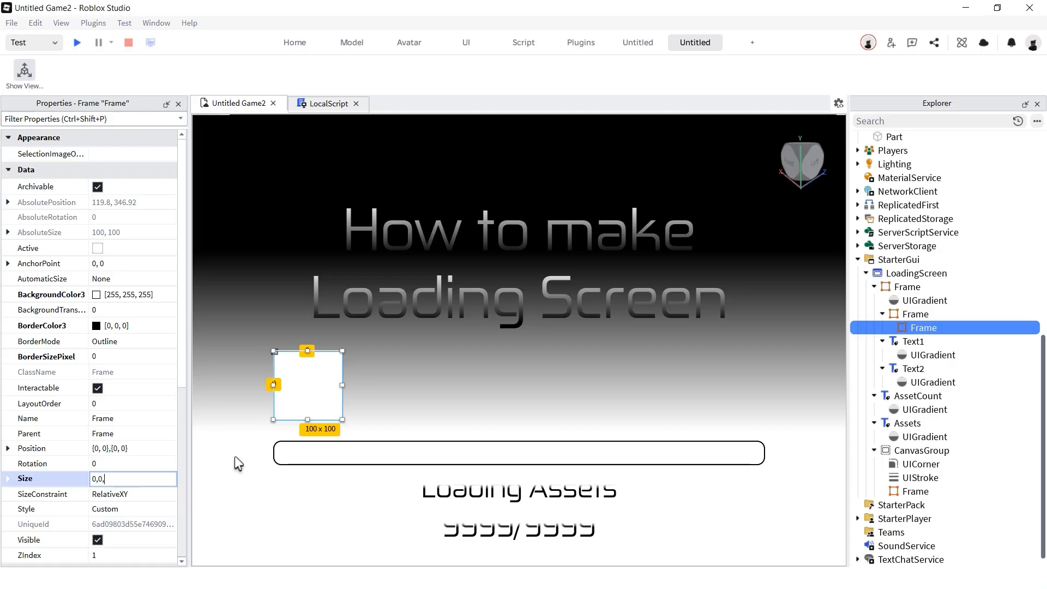
type(" 0},{1, 0")
key("Return")
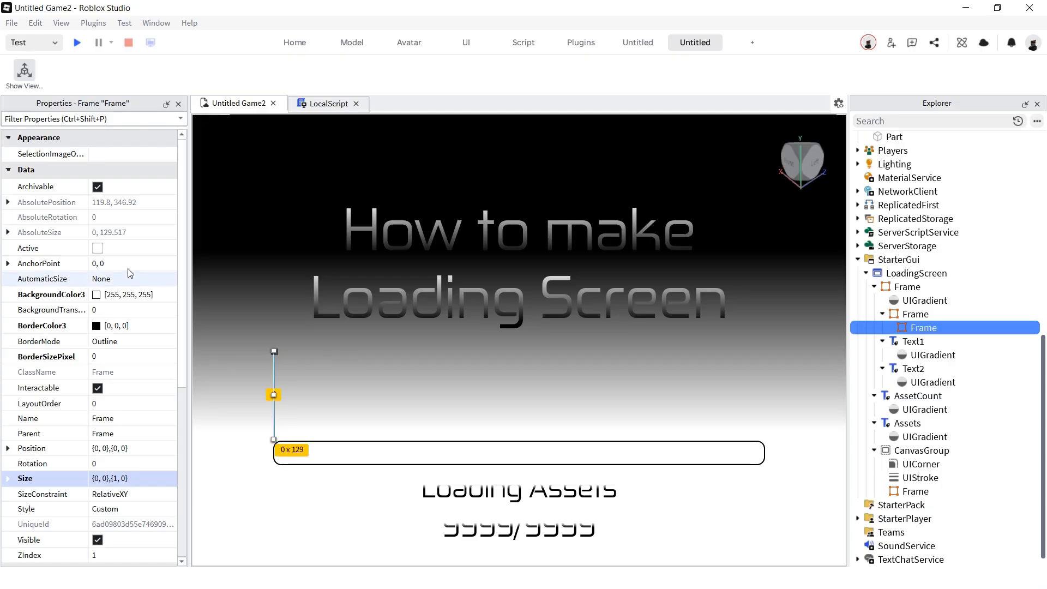
left_click(134, 309)
type("1")
- Add an ImageLabel inside the inner frame with AnchorPoint 0.5, 0
left_click(949, 329)
left_click(944, 328)
left_click(245, 236)
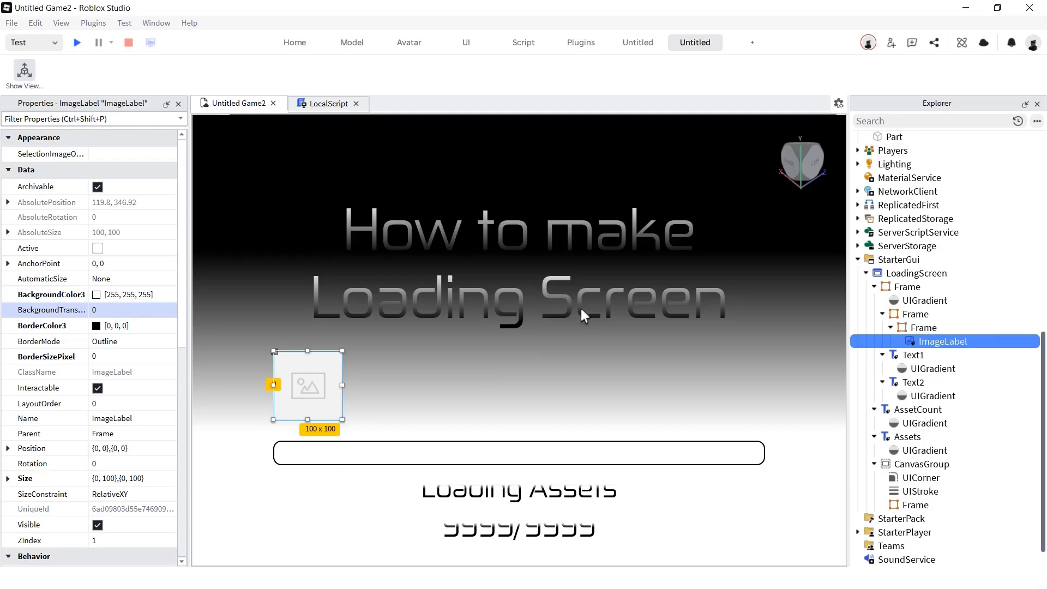
left_click(139, 264)
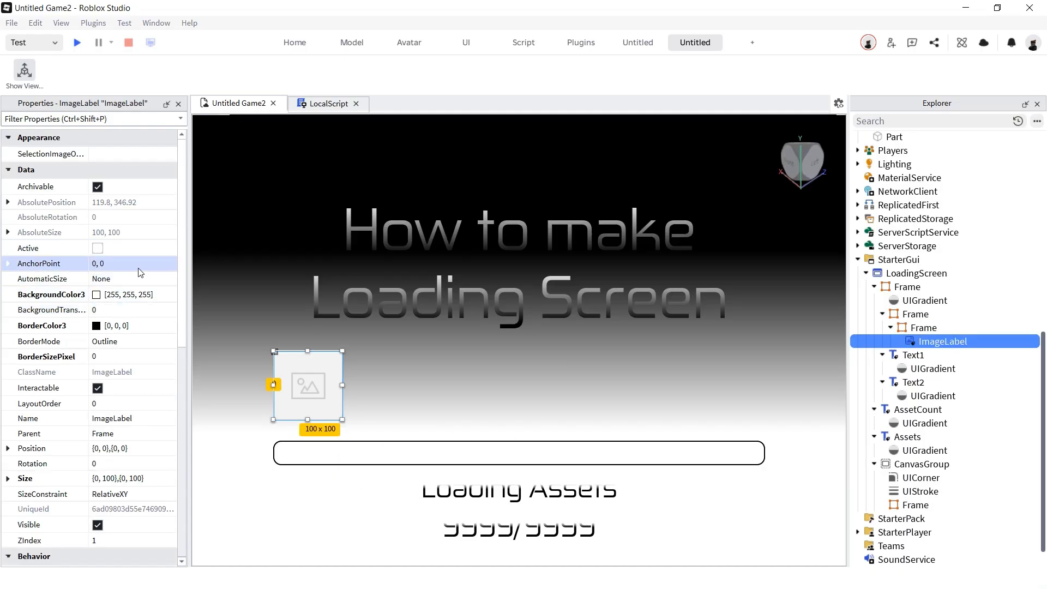
type("0.5,")
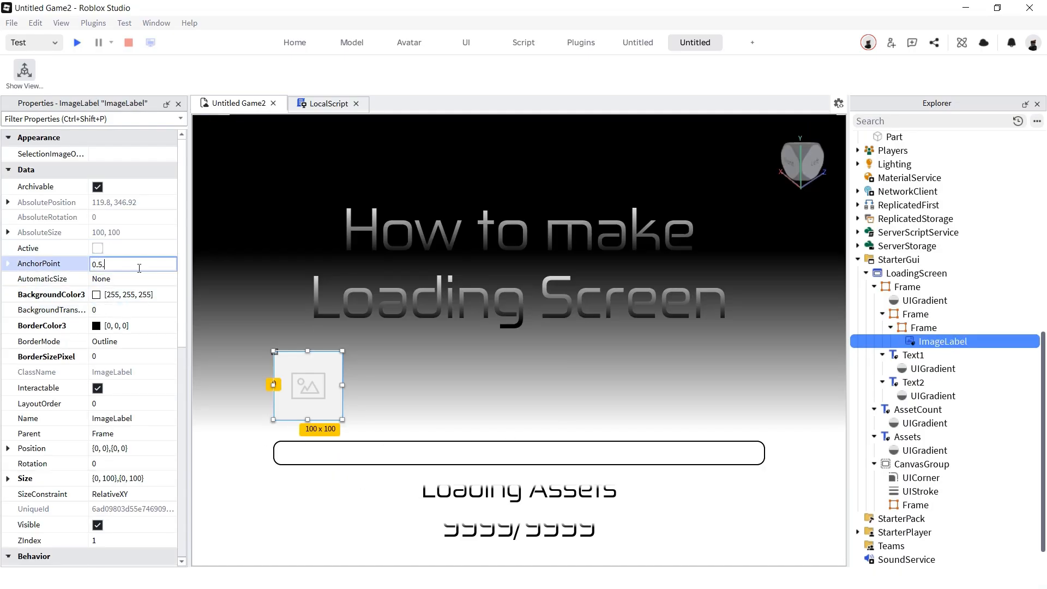
type(" 0")
key("Return")
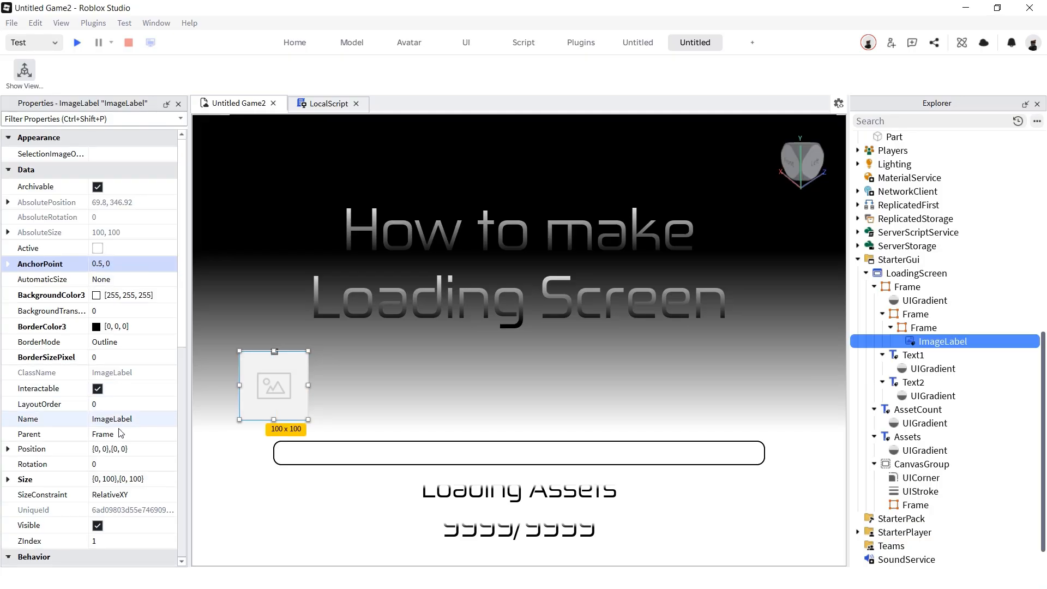
- Give the ImageLabel position {1,0},{0,0}, size {1,0},{1,0}, SizeConstraint RelativeYY, and copy Text1's UIGradient
left_click(127, 449)
type("1,0,0,0")
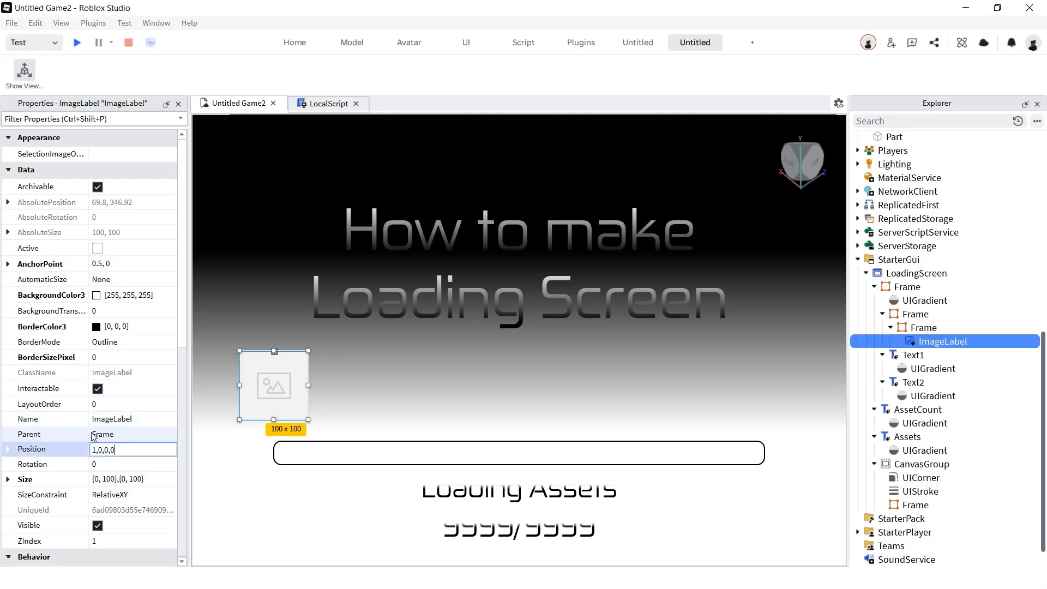
left_click(167, 479)
type("1,0,1,0")
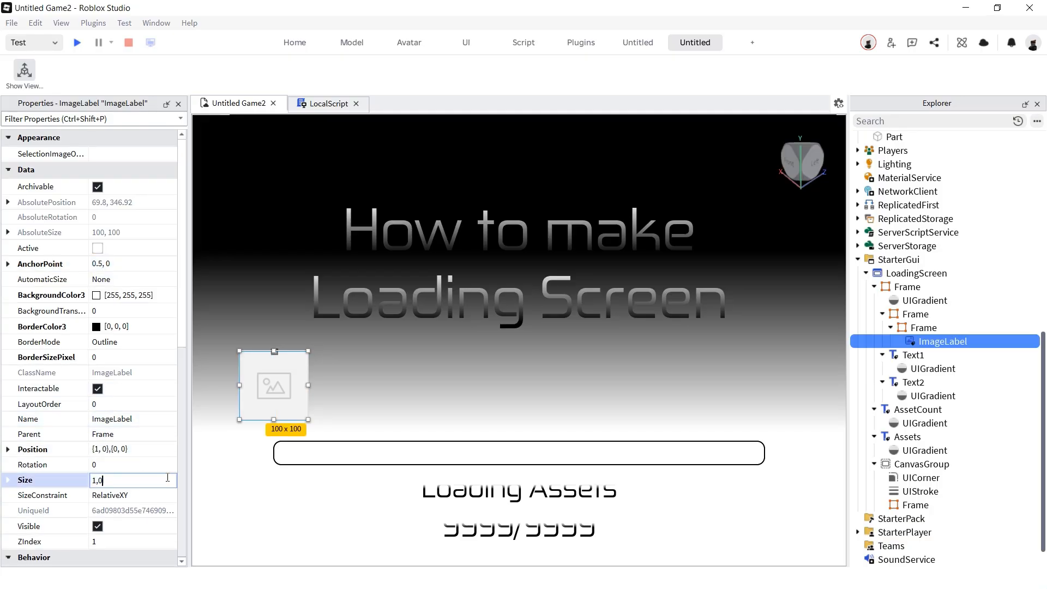
key("Return")
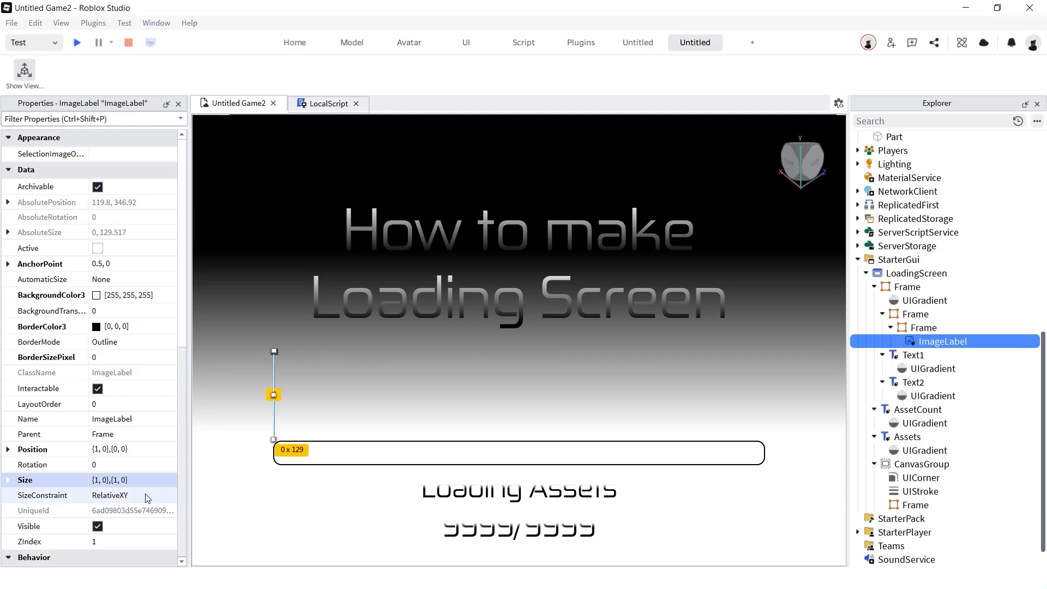
left_click(143, 495)
left_click(135, 498)
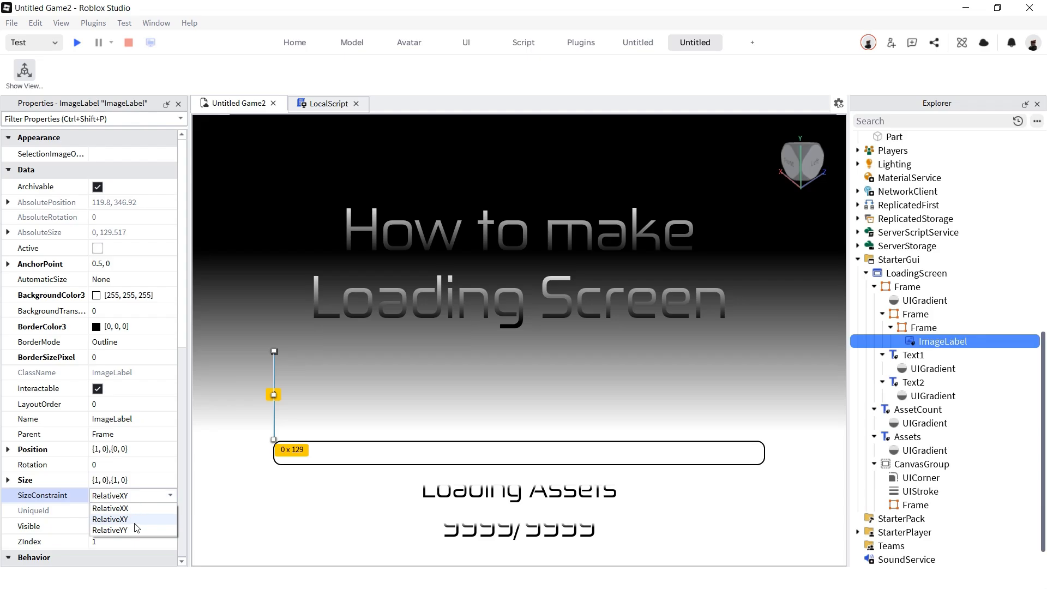
left_click(149, 530)
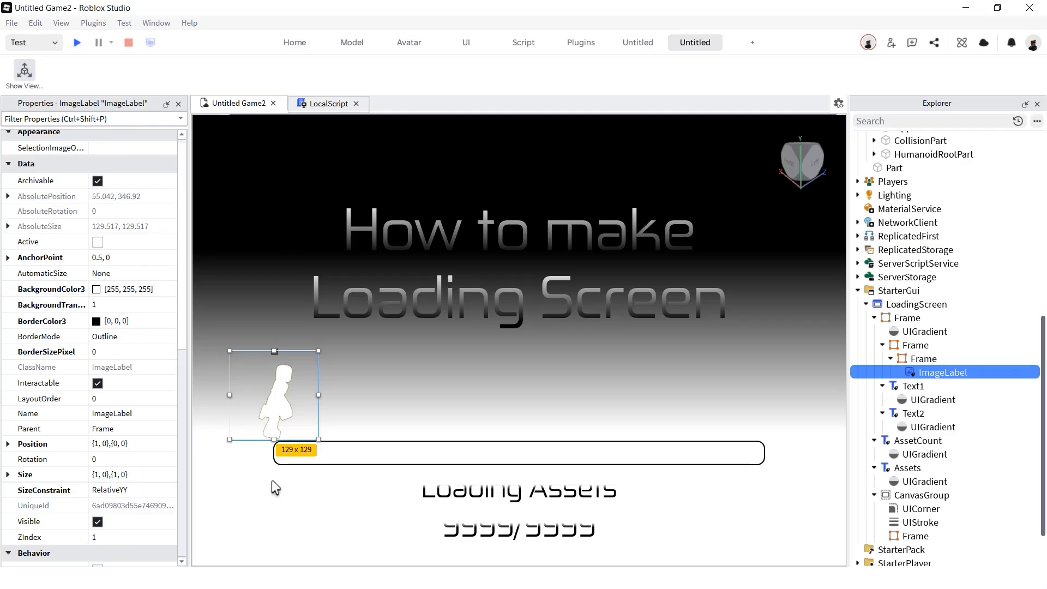
right_click(906, 399)
left_click(932, 220)
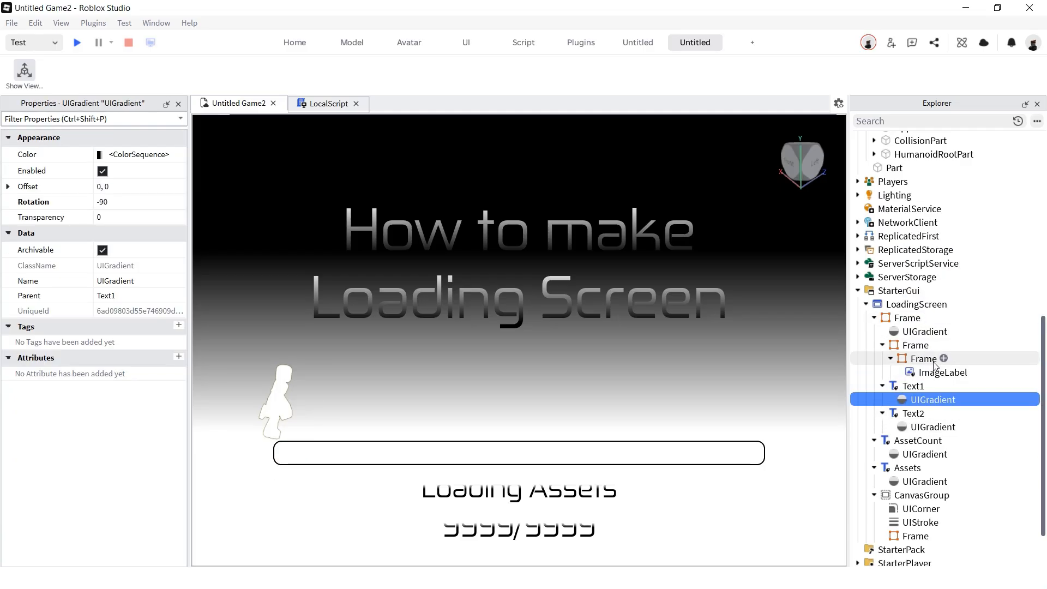
- Paste the copied gradient into the ImageLabel and expand ReplicatedFirst
left_click(947, 373)
key("ctrl+shift+v")
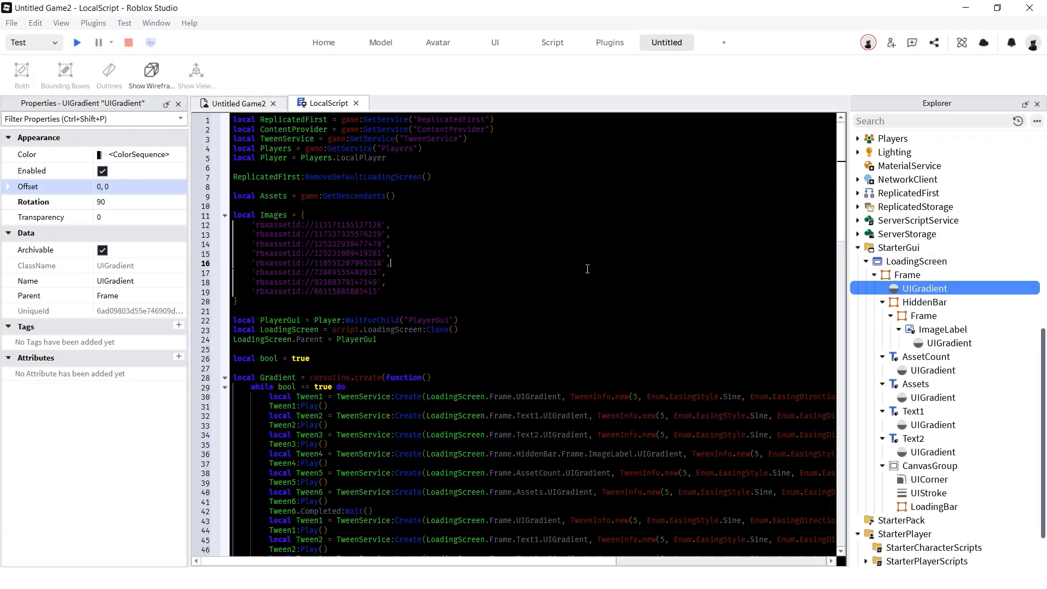
left_click(857, 193)
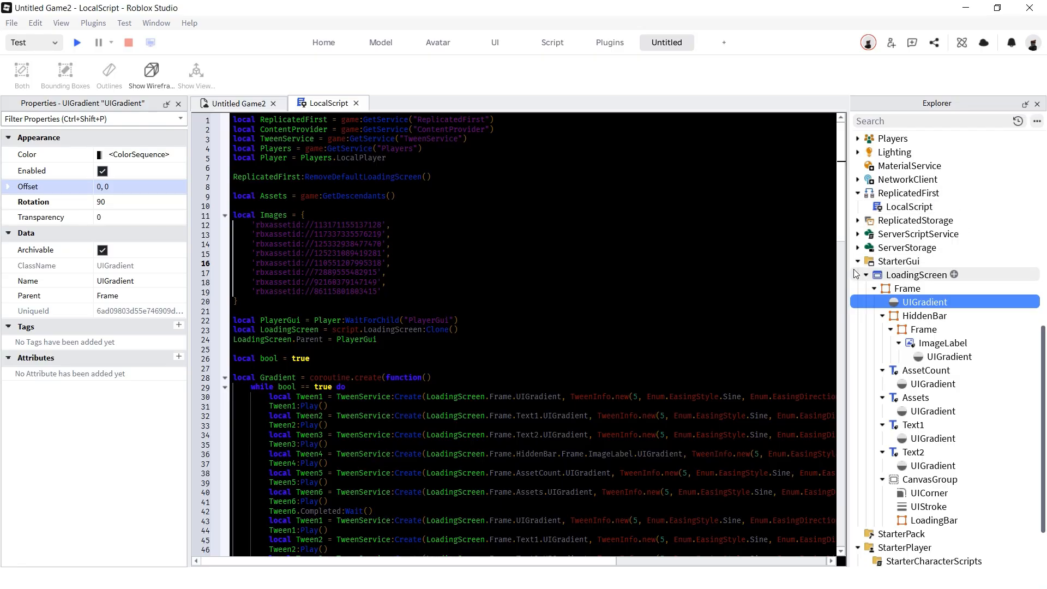
- Move LoadingScreen into ReplicatedFirst's LocalScript and highlight the script's service declarations
left_click_drag(921, 274, 908, 207)
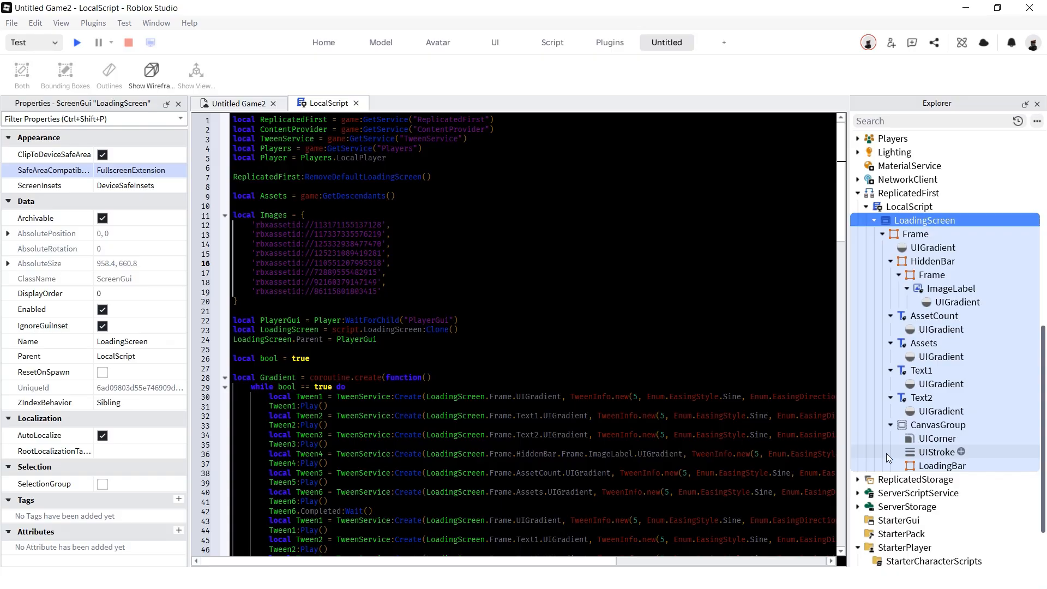
left_click_drag(233, 120, 493, 147)
left_click_drag(234, 157, 485, 181)
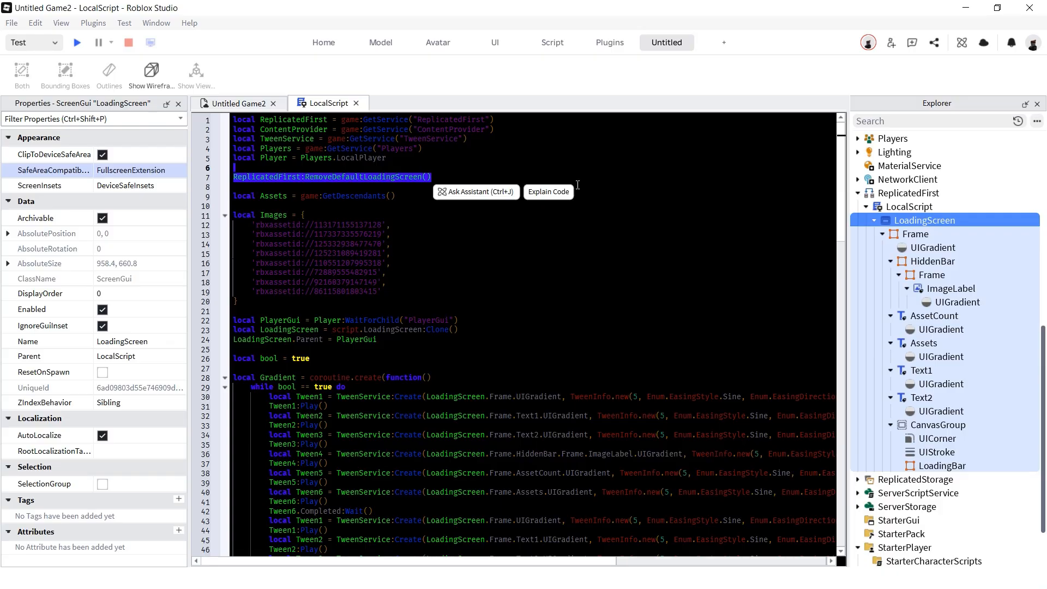
- Highlight the lines collecting descendants, waiting for PlayerGui, cloning and parenting the screen, and setting bool true
left_click_drag(396, 196, 233, 186)
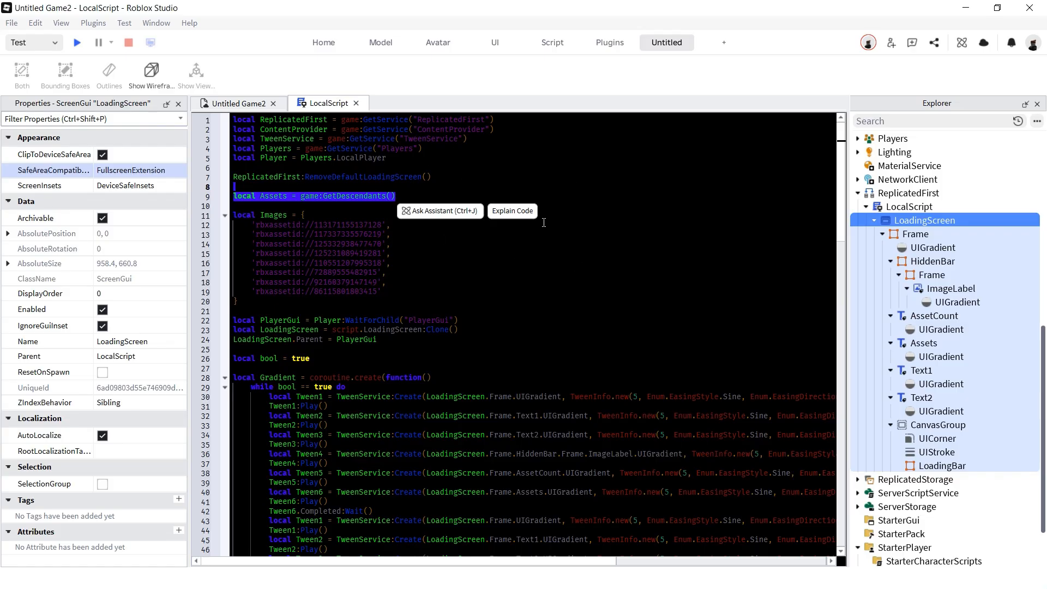
left_click_drag(233, 320, 542, 321)
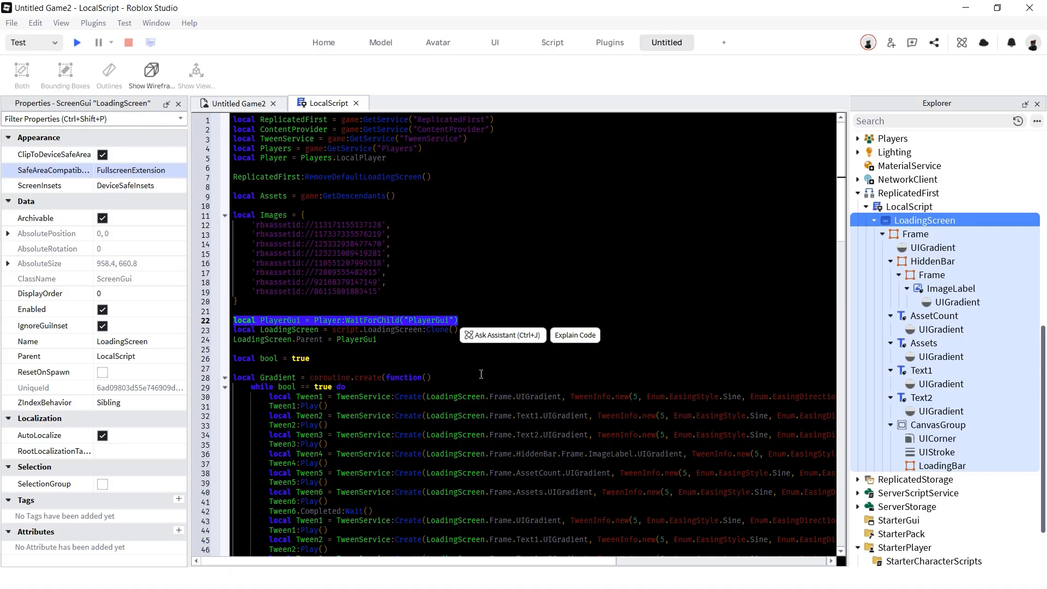
left_click_drag(472, 330, 228, 334)
left_click(394, 347)
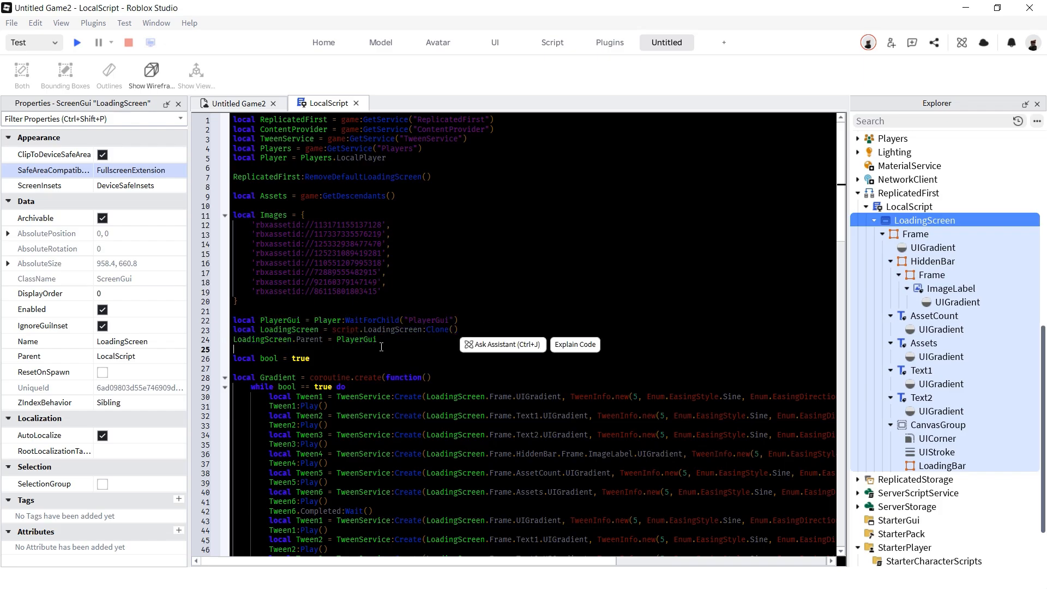
left_click_drag(395, 347, 229, 340)
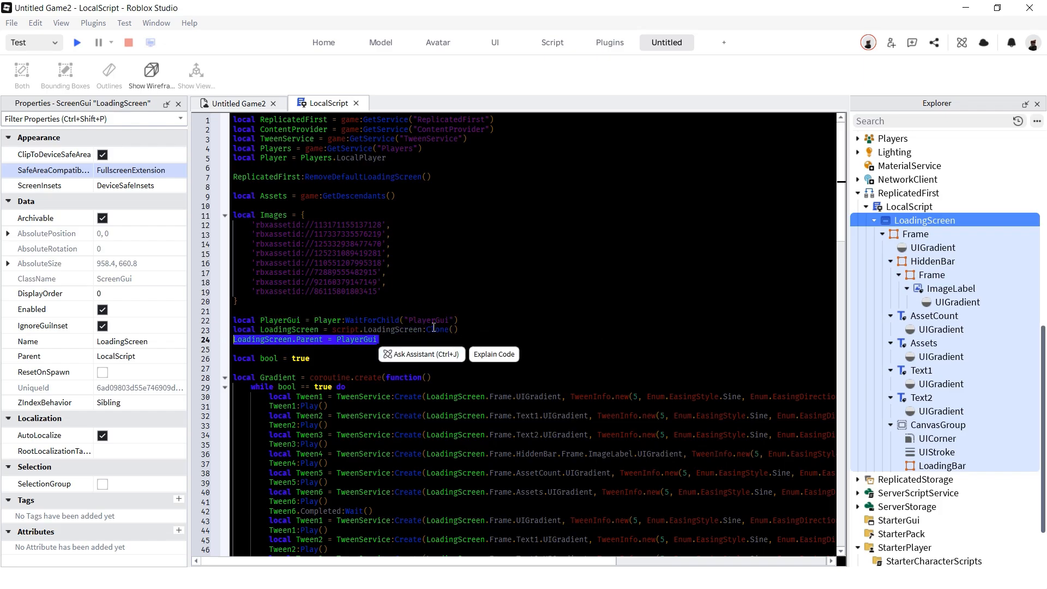
left_click_drag(354, 358, 182, 360)
scroll(358, 365, "down", 1)
left_click_drag(232, 328, 349, 337)
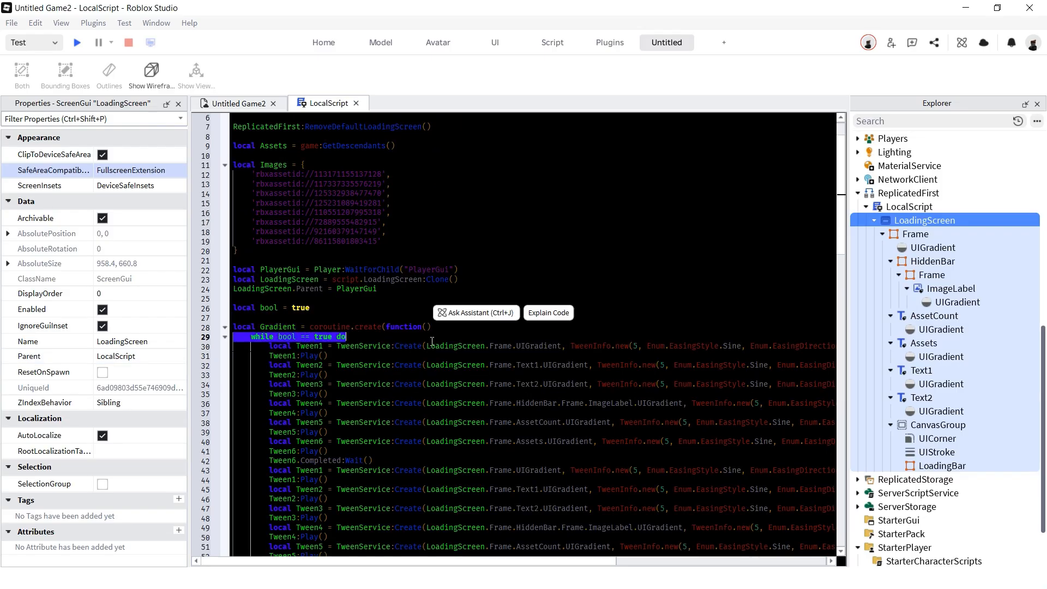
scroll(427, 381, "down", 3)
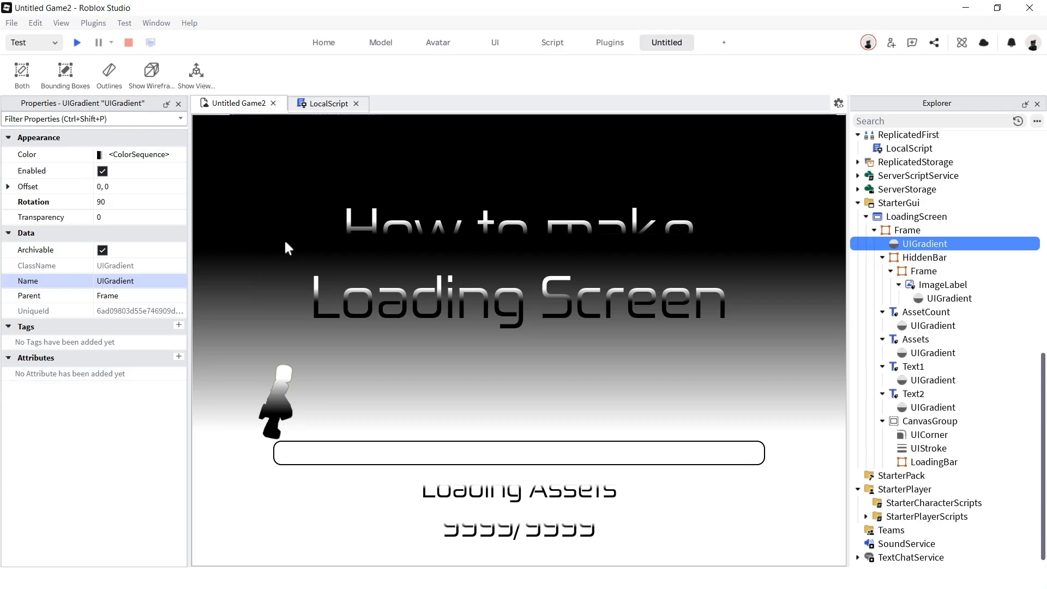
- Edit the background gradient's Offset, trying a -0.3 value
left_click(134, 187)
key("BackSpace")
type("-0.")
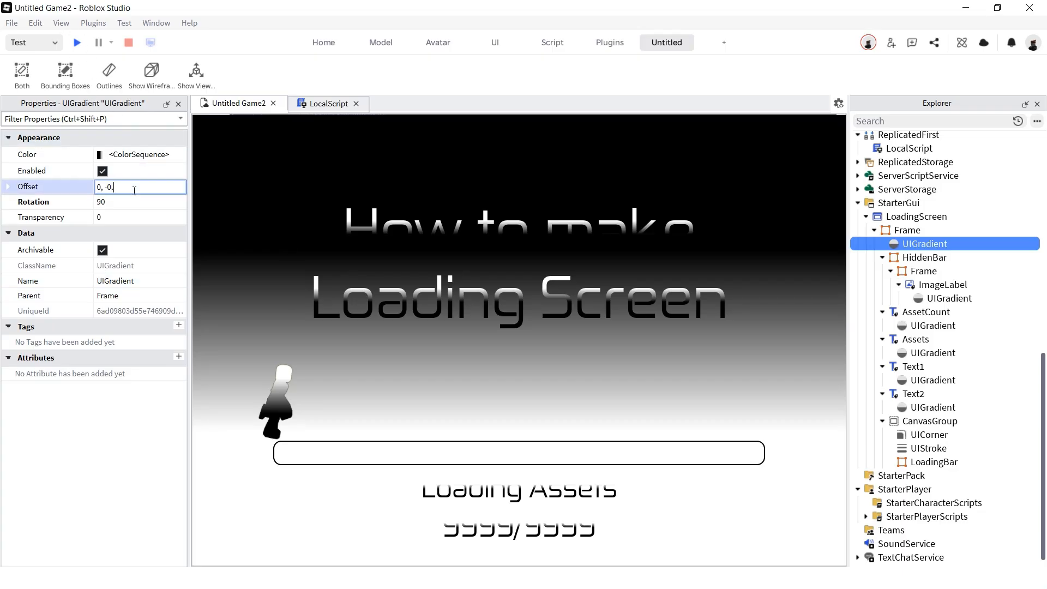
type("3")
key("BackSpace")
key("Return")
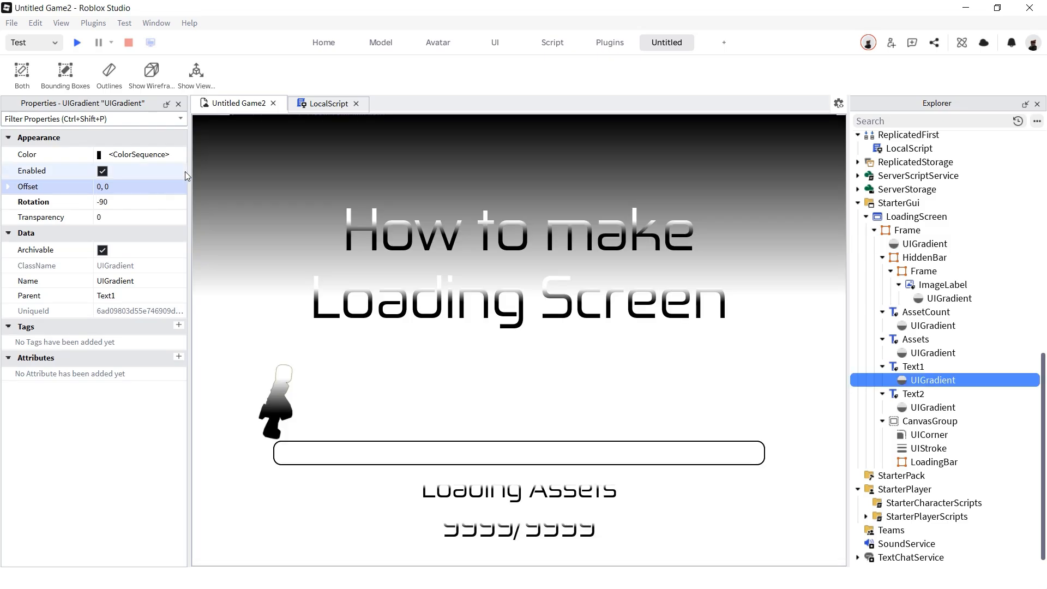
- Try title gradient offsets of 0, 0.5 and then 0, -0.2
left_click(138, 187)
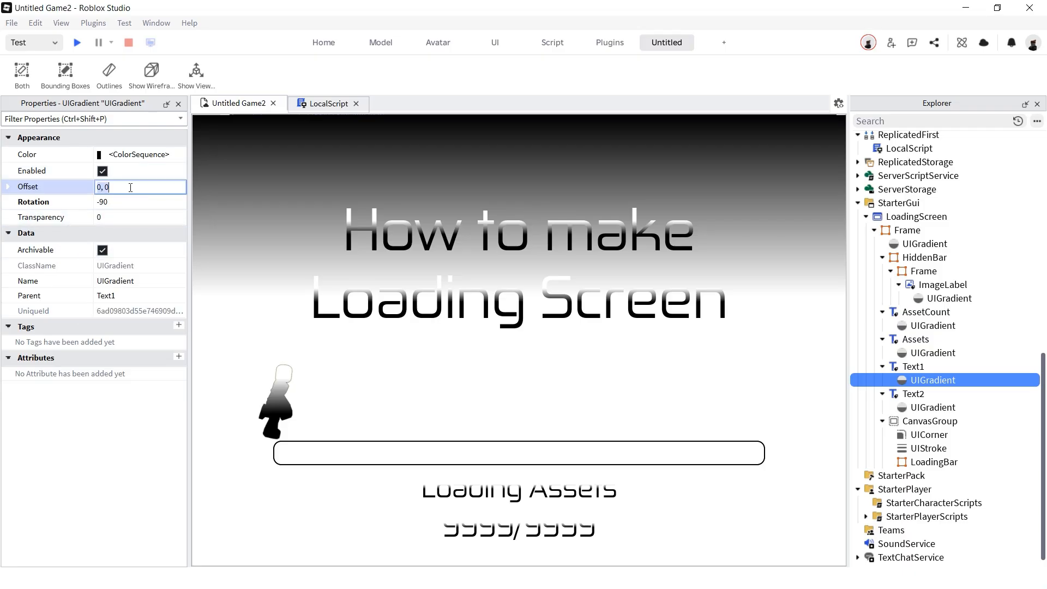
type(".5")
key("Return")
left_click(140, 187)
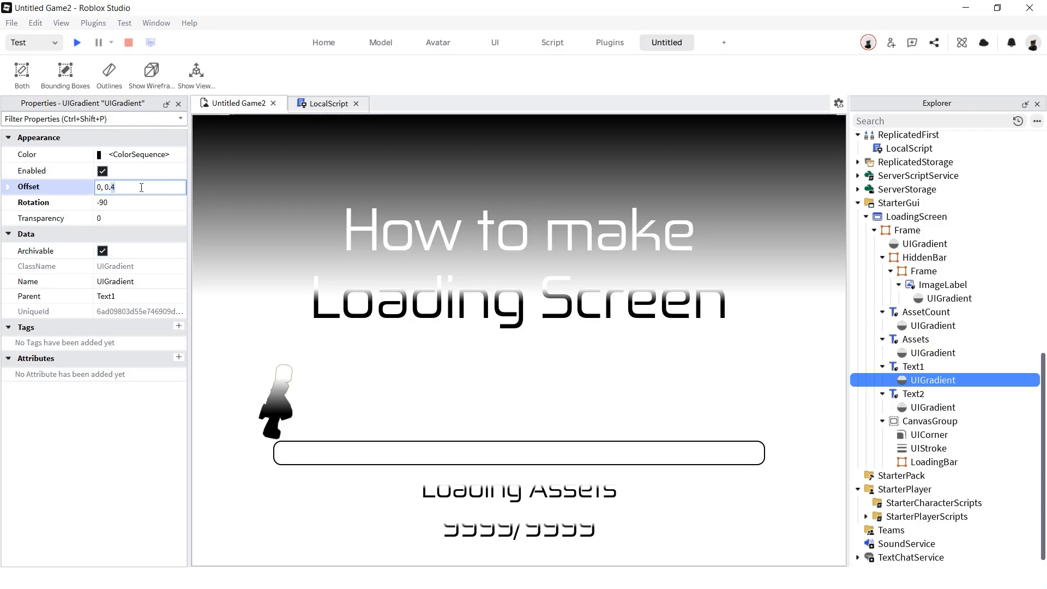
key("BackSpace")
key("BackSpace")
key("BackSpace")
type("-0.2")
key("Return")
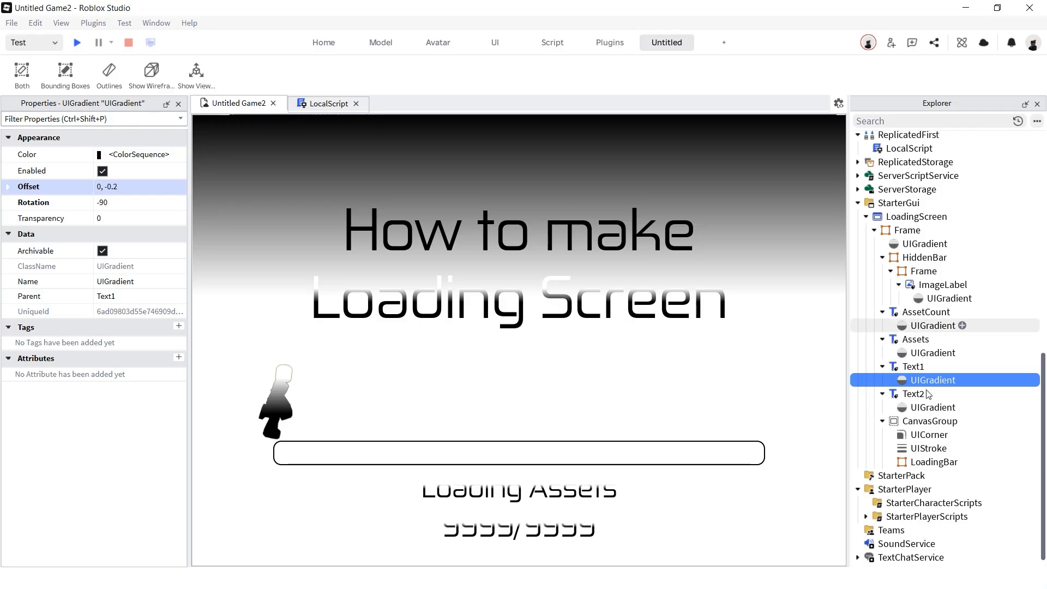
- Set Text2's gradient offset to 0, 0.3, then revert it to 0, 0
left_click(913, 407)
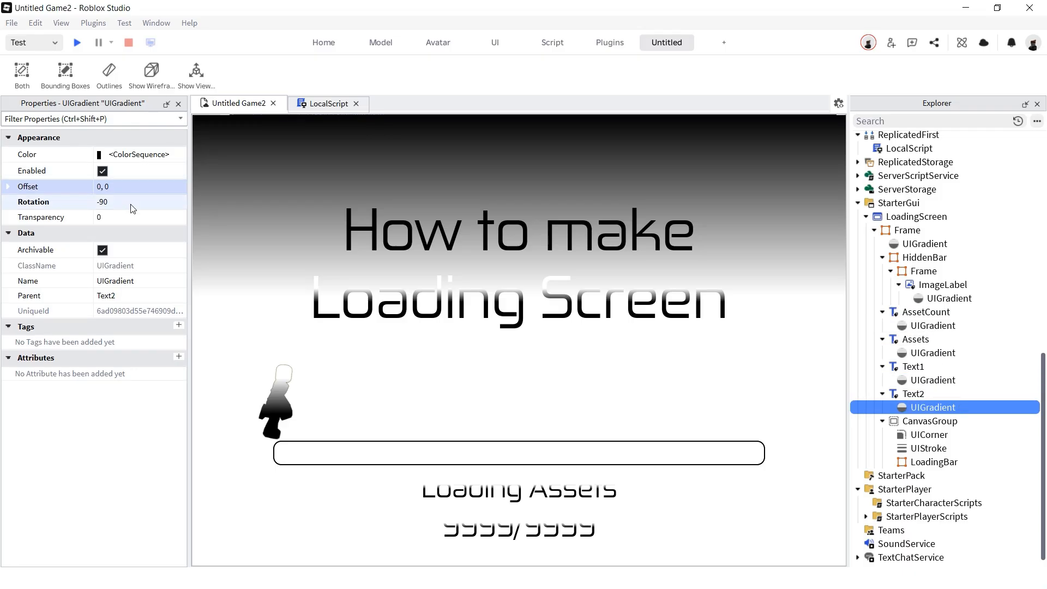
left_click(137, 188)
type("3")
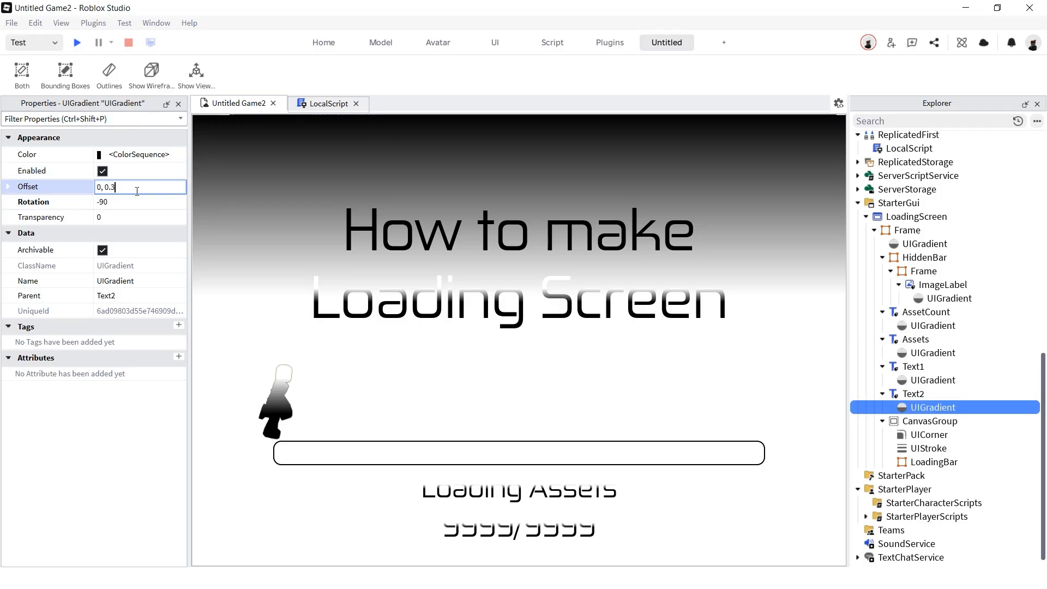
key("Return")
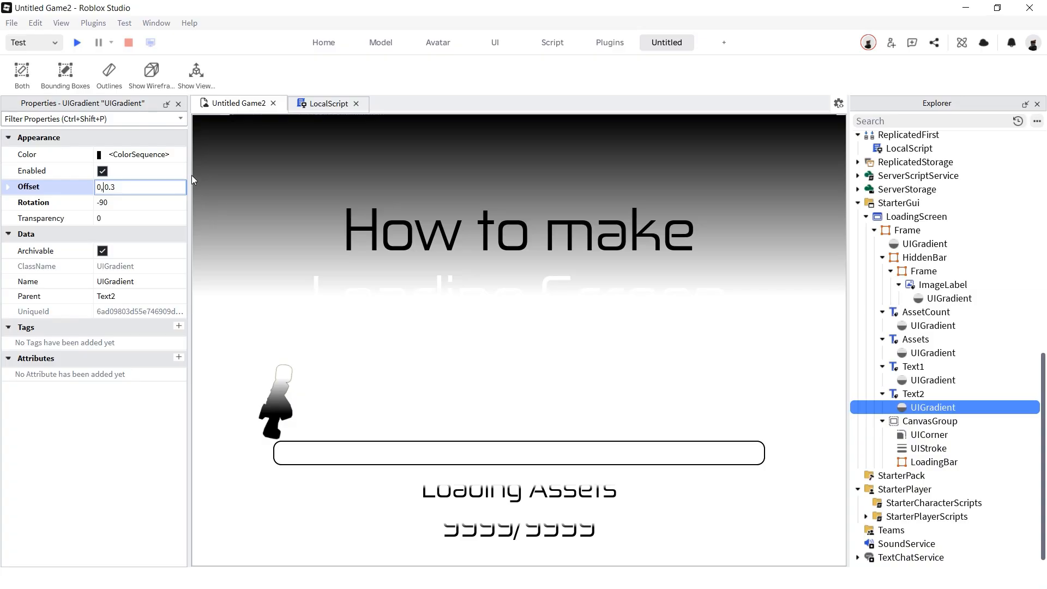
key("BackSpace")
key("BackSpace")
key("Return")
- Set the running silhouette's gradient offset to 0, -0.6
left_click(949, 298)
left_click(140, 187)
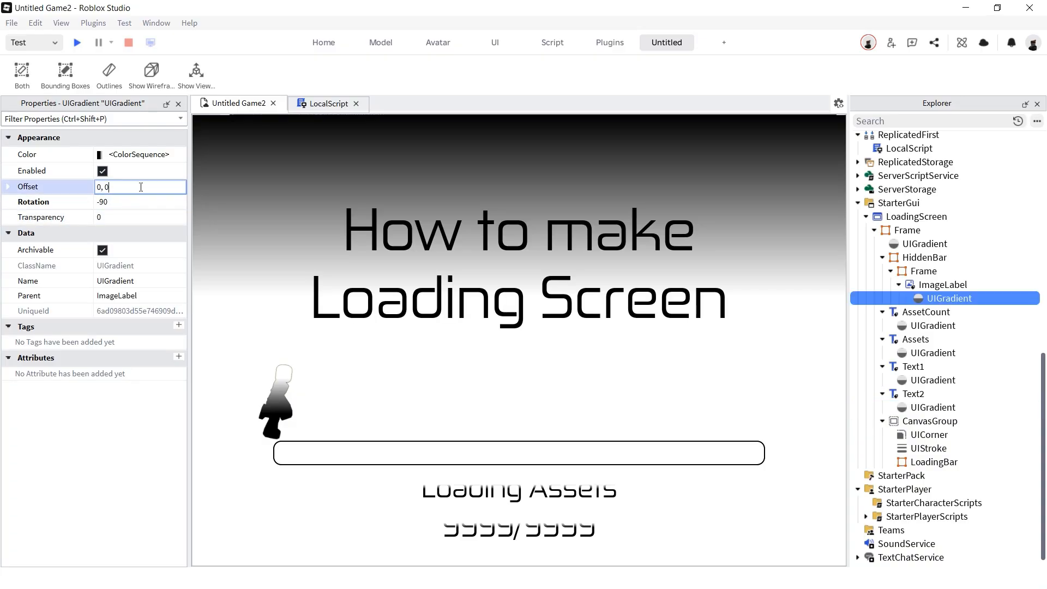
type(".6")
key("Left")
key("Left")
key("Left")
type("-")
key("Return")
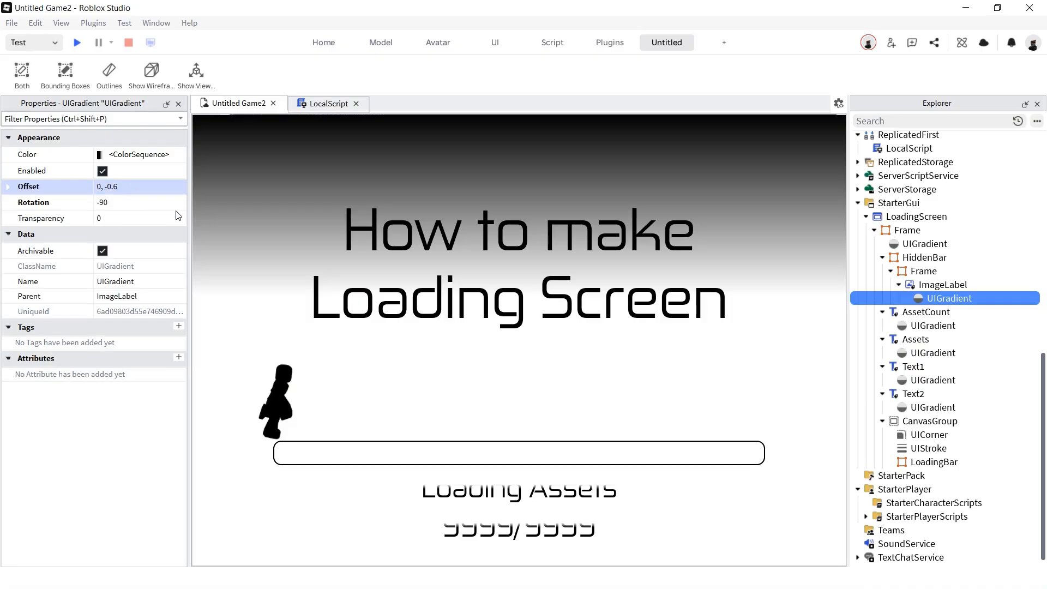
- Set the Loading Assets text gradient offset to 0, -0.5
left_click(905, 354)
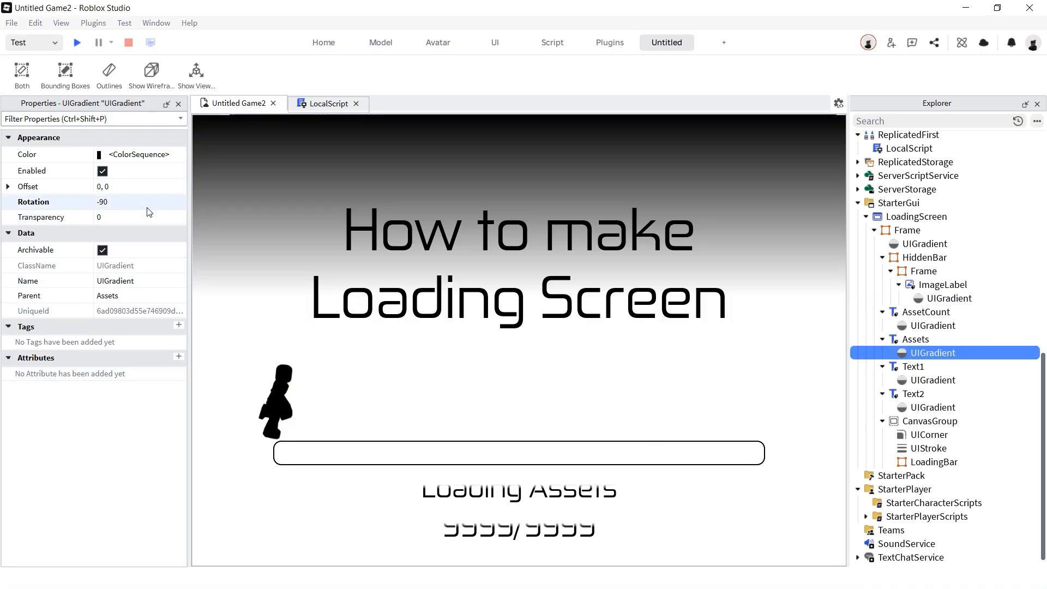
left_click(137, 188)
type(".1")
key("Return")
left_click(109, 190)
left_click(107, 191)
type("-")
key("BackSpace")
type("5")
key("Return")
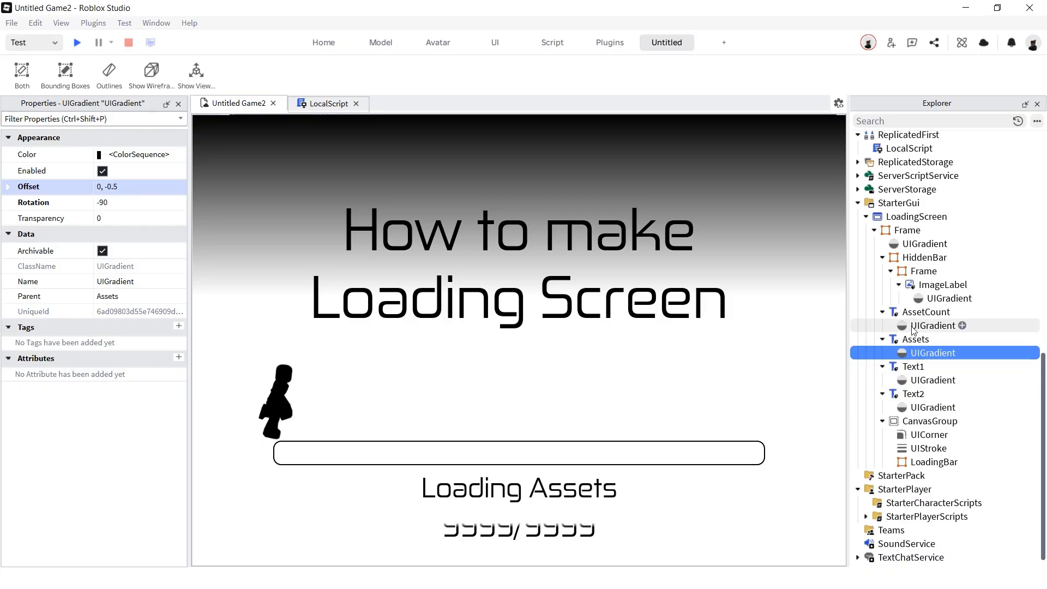
- Set the asset counter's gradient offset to 0, -0.5
left_click(927, 326)
left_click(152, 187)
left_click(154, 187)
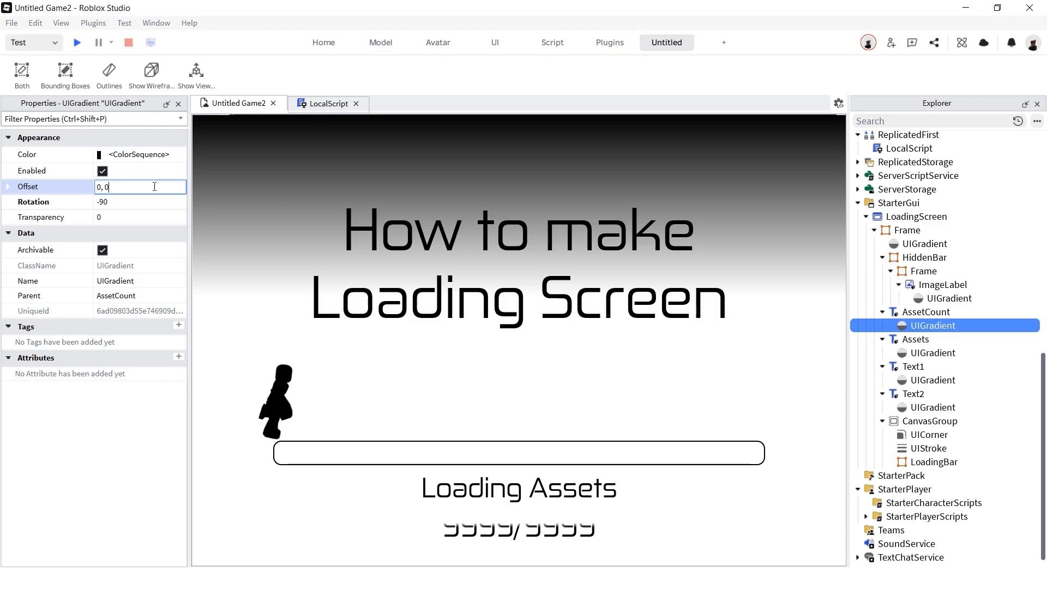
type("-")
type(".5")
key("Return")
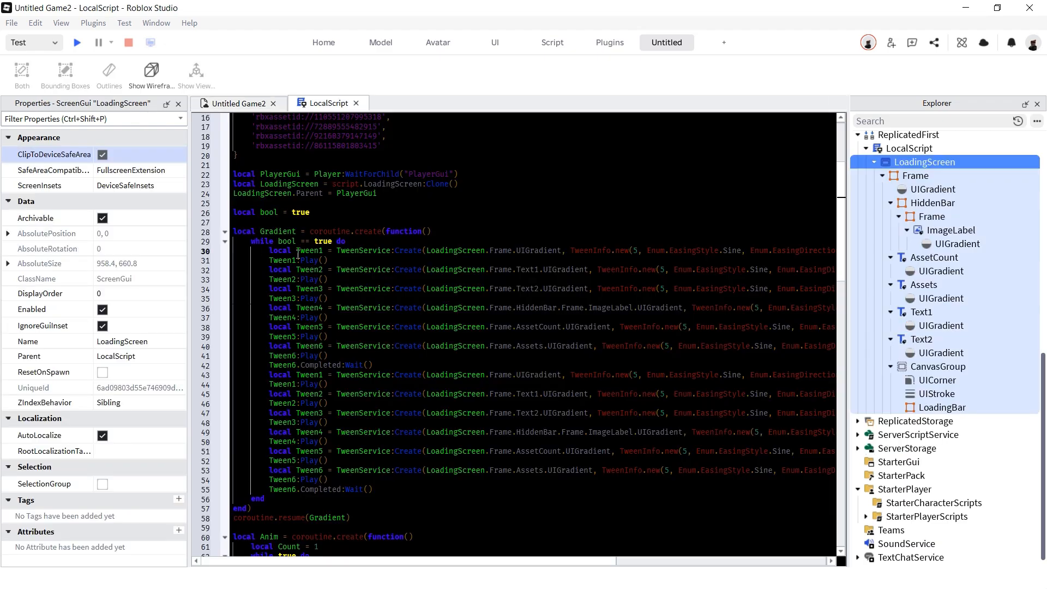
left_click_drag(251, 251, 494, 269)
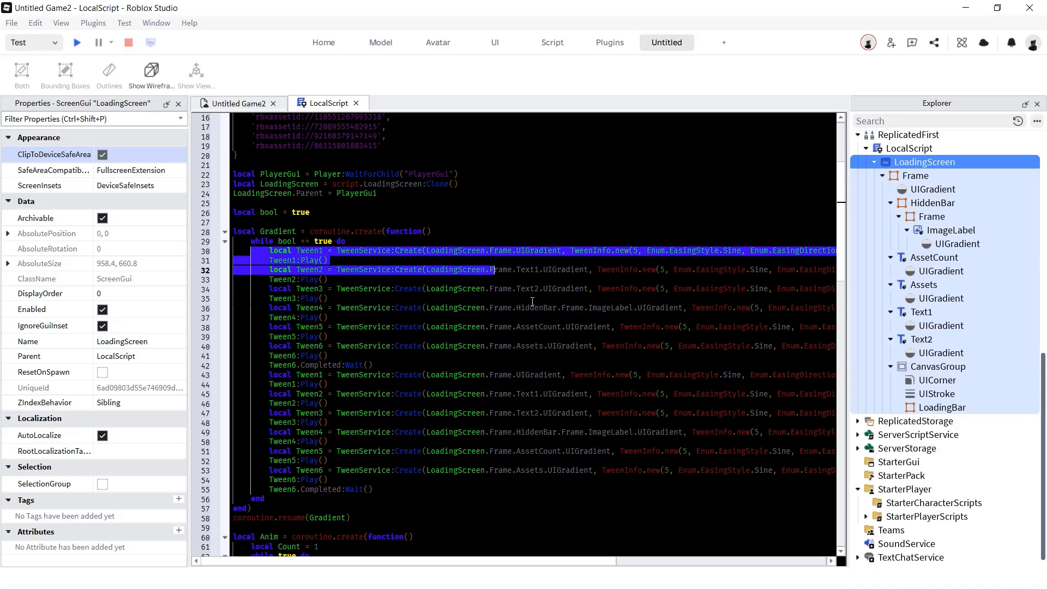
- Highlight the Tween6.Completed:Wait() line and the line resuming the Gradient coroutine
left_click(527, 317)
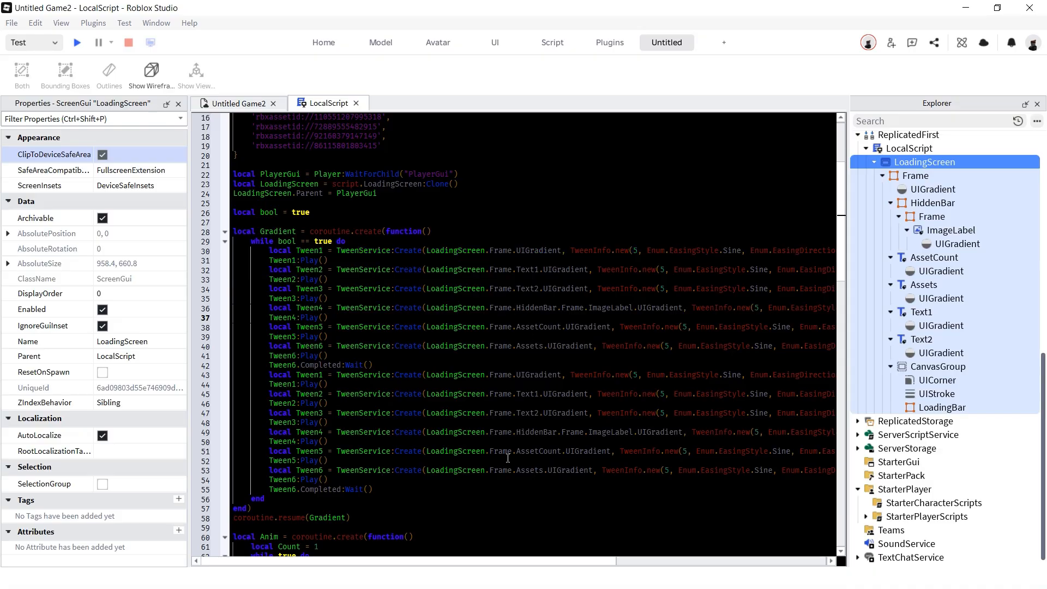
left_click_drag(443, 563, 601, 561)
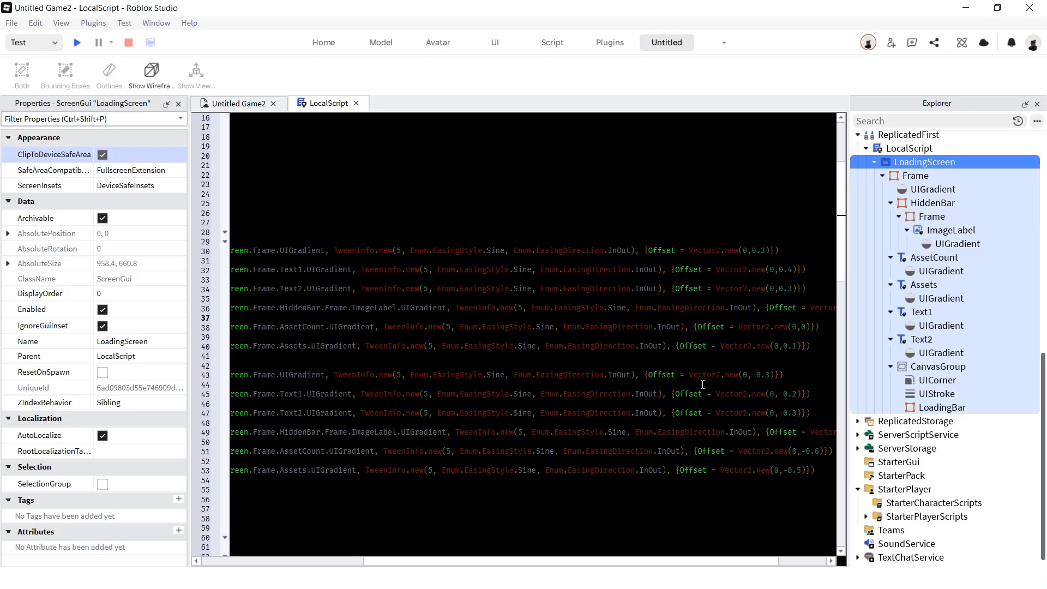
left_click(420, 365)
key("shift+Home")
key("shift+Home")
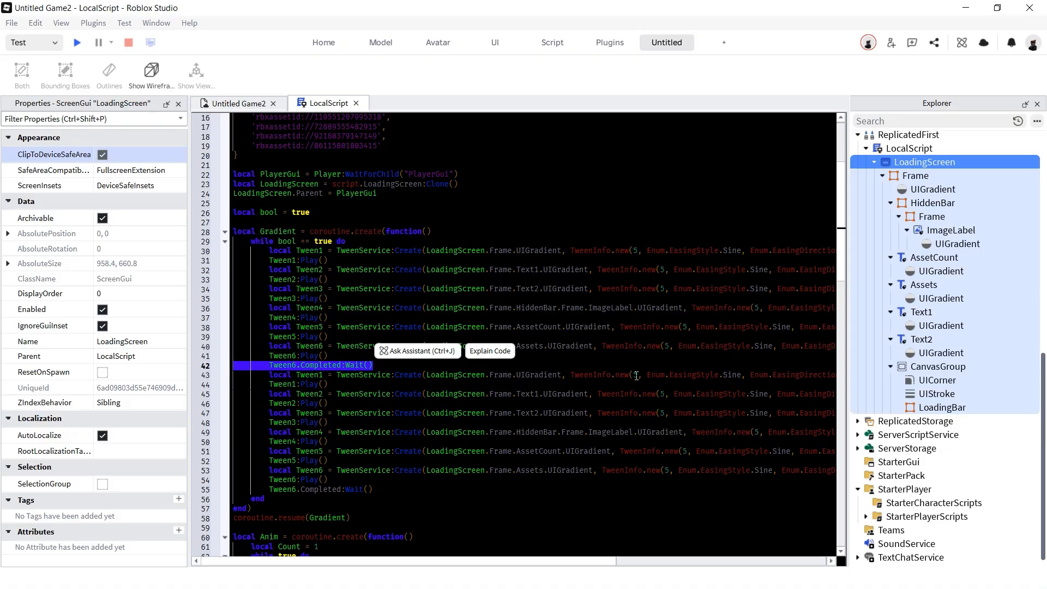
left_click_drag(352, 423, 231, 425)
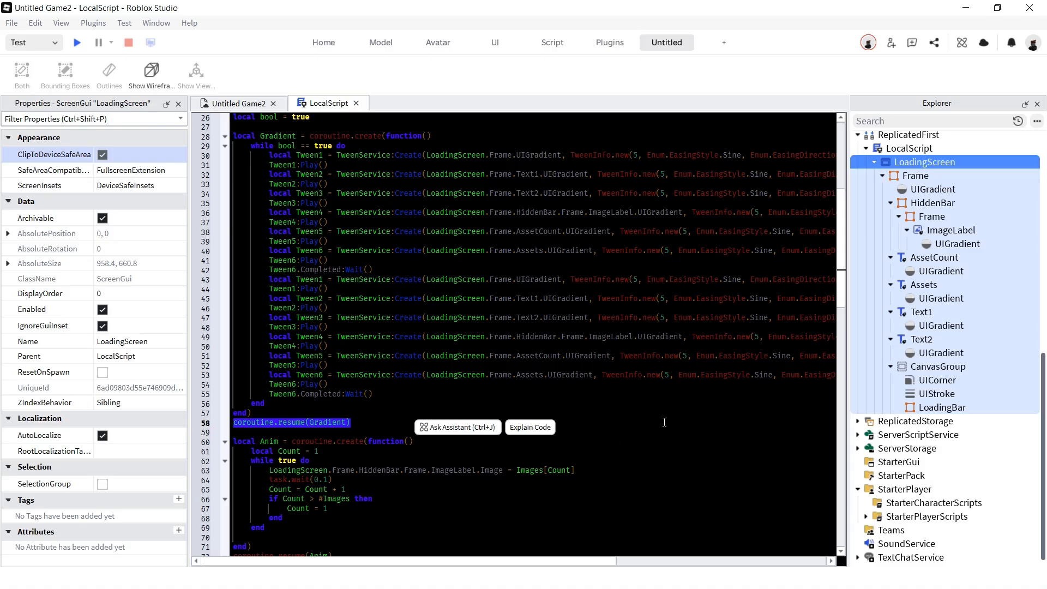
- Go over the Anim coroutine's start, Count initialisation and the Images[Count] image assignment
left_click_drag(233, 393, 473, 393)
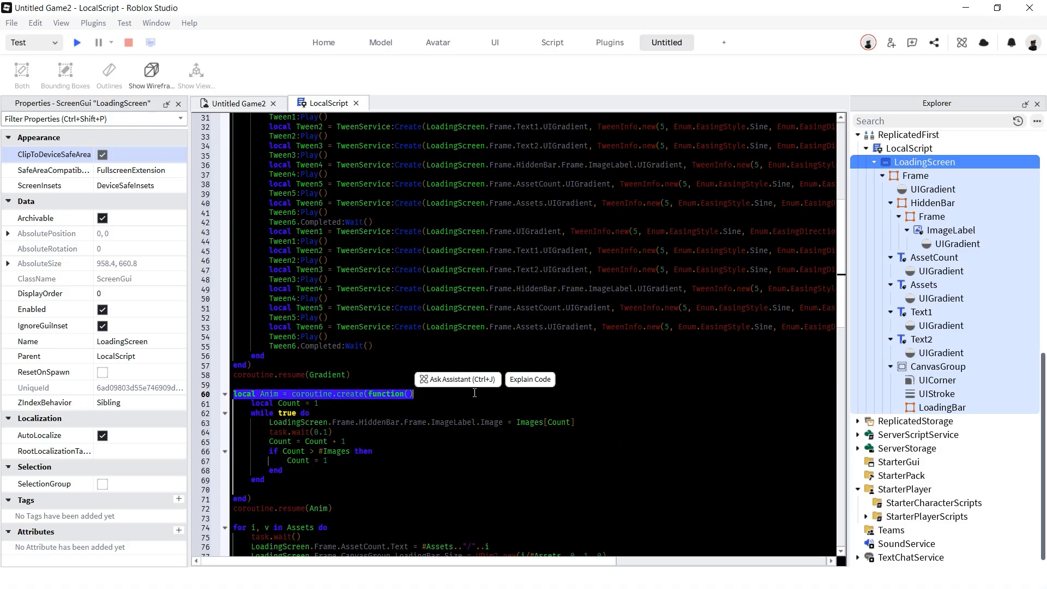
left_click(347, 412)
left_click_drag(323, 405, 232, 405)
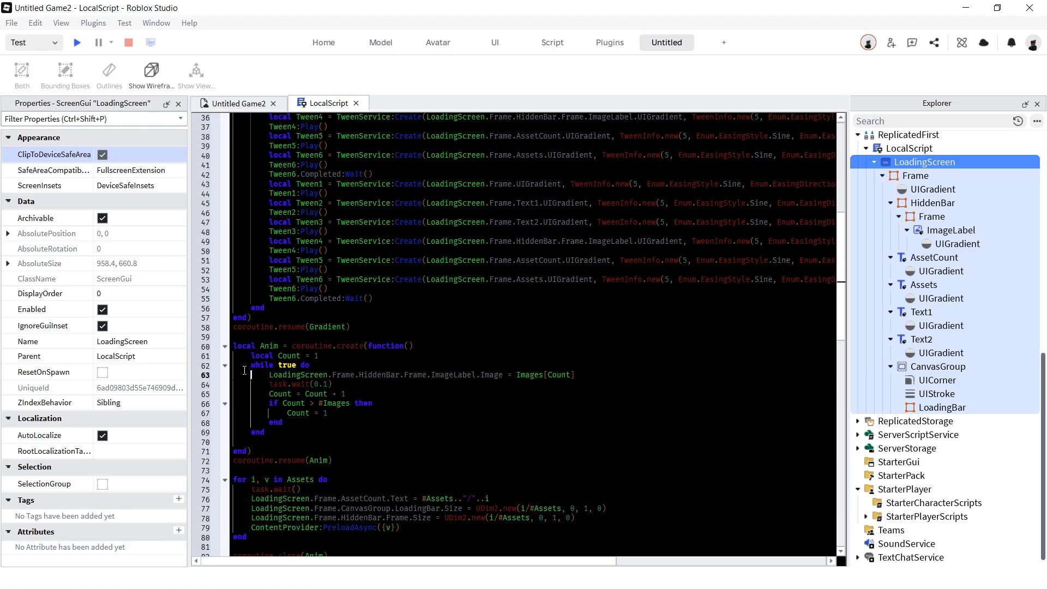
left_click_drag(232, 374, 315, 375)
left_click_drag(250, 374, 325, 374)
left_click_drag(389, 372, 574, 374)
left_click_drag(575, 374, 518, 373)
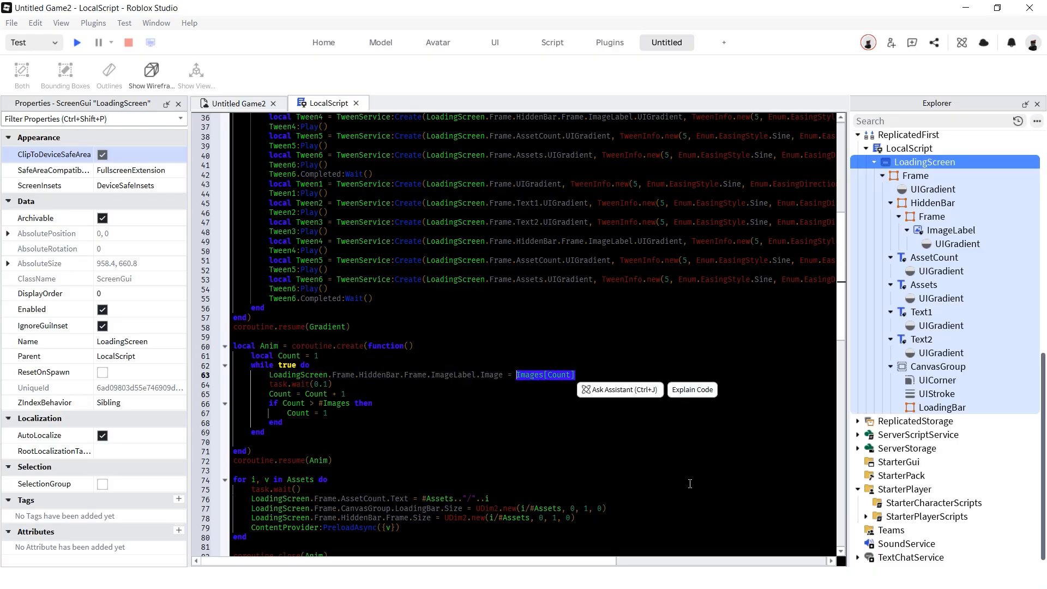
- Highlight the 0.1-second wait, Count increment, reset-to-1 check and the Anim coroutine resume
left_click_drag(339, 385, 254, 385)
left_click_drag(348, 394, 384, 427)
left_click(410, 409)
left_click_drag(269, 403, 369, 426)
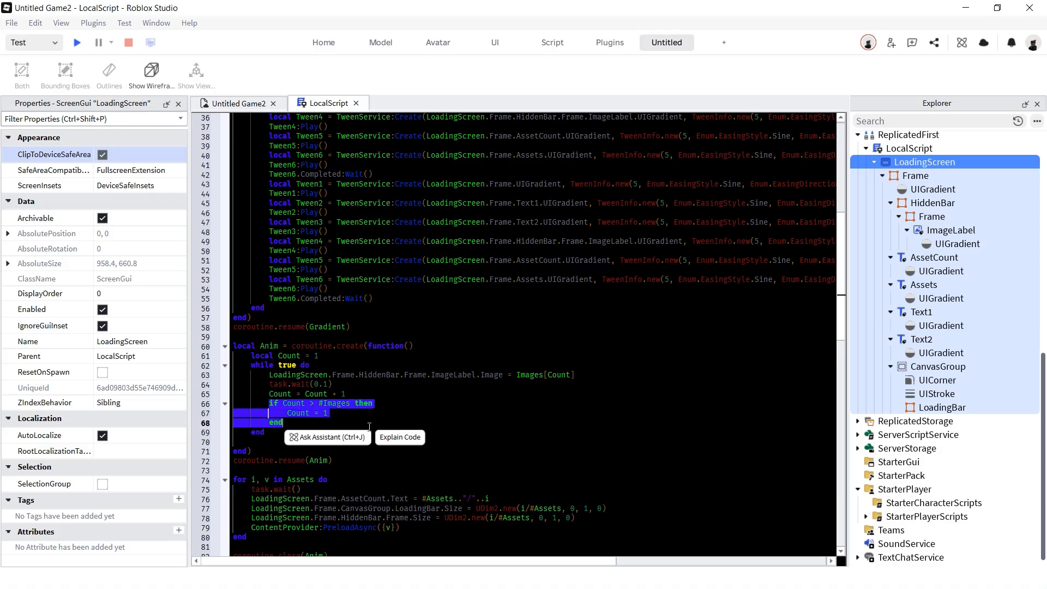
left_click(440, 445)
left_click_drag(372, 460, 167, 460)
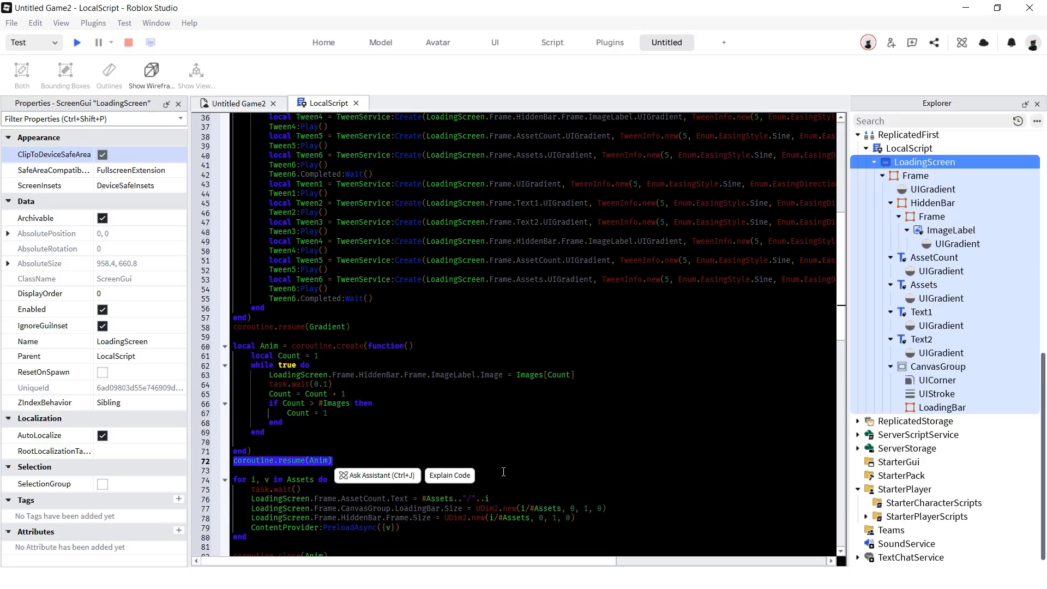
scroll(503, 472, "down", 8)
left_click_drag(234, 240, 368, 244)
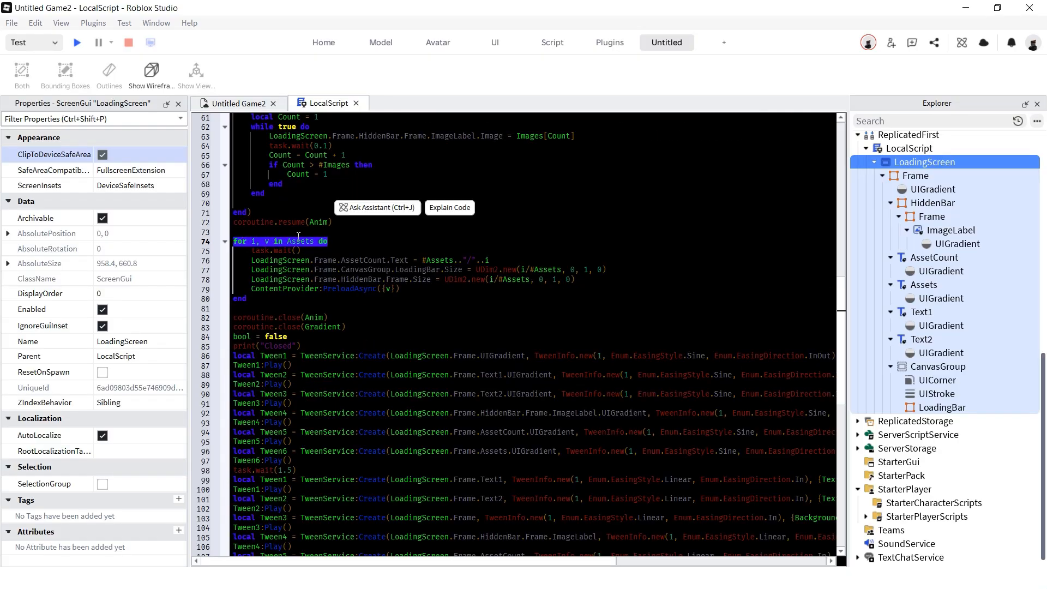
left_click_drag(251, 250, 322, 247)
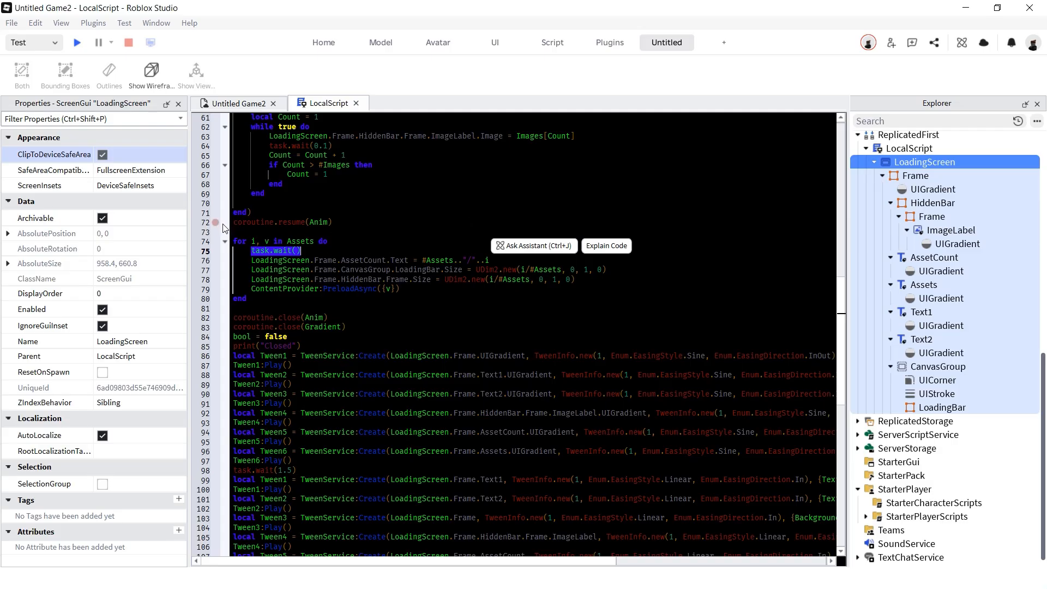
left_click(251, 253)
left_click_drag(251, 260, 489, 260)
left_click_drag(250, 279, 476, 269)
left_click_drag(475, 269, 527, 270)
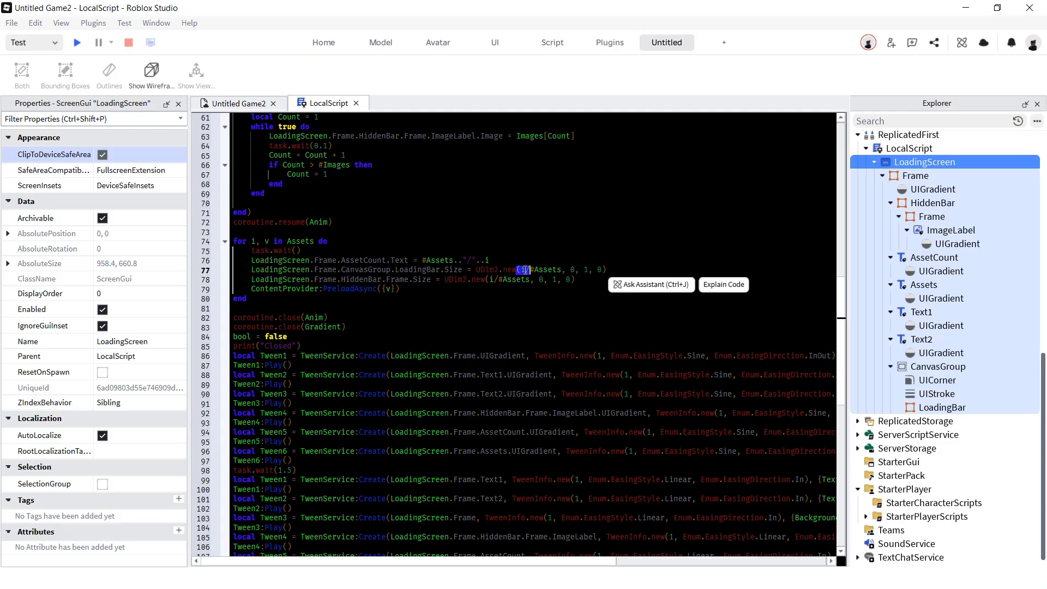
left_click(525, 270)
key("shift+Right")
key("shift+Right")
key("shift+Right")
key("shift+Right")
key("shift+Right")
key("shift+Right")
key("shift+Right")
key("shift+Right")
key("shift+Right")
key("shift+Right")
left_click_drag(563, 269, 608, 268)
left_click(539, 280)
left_click_drag(406, 289, 251, 288)
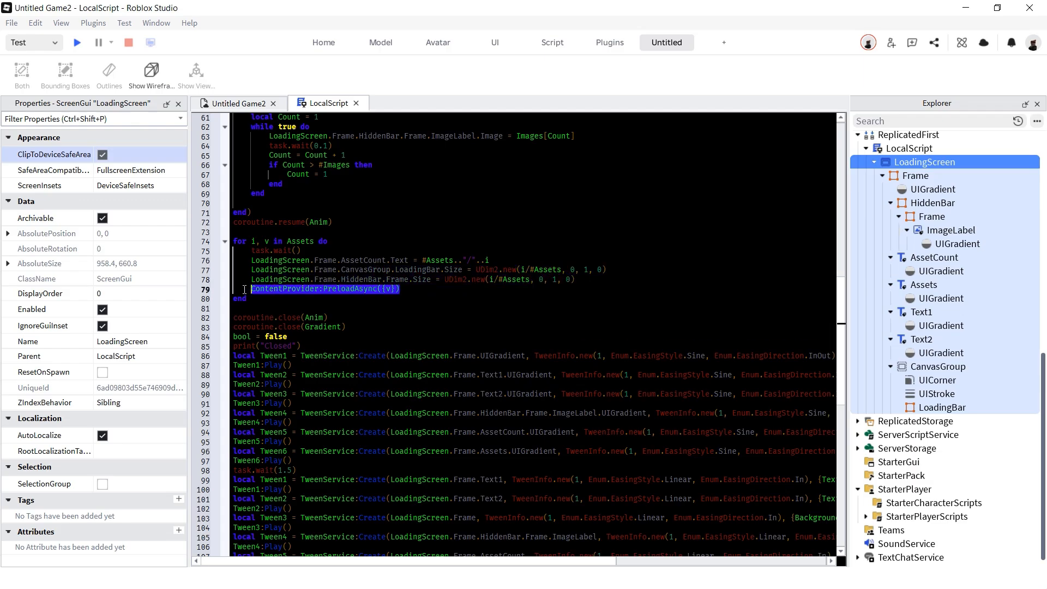
double_click(303, 289)
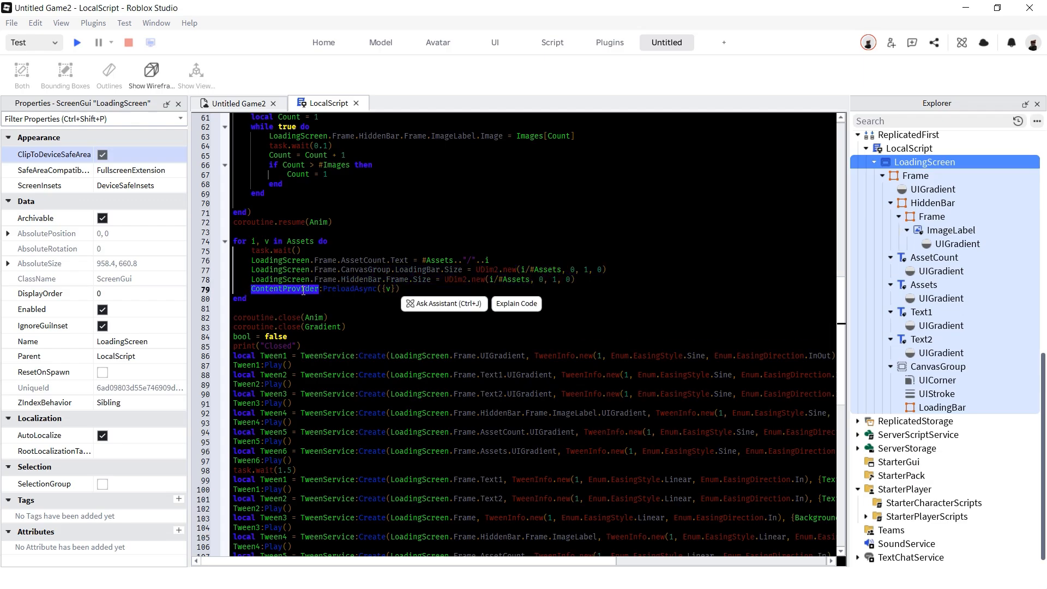
left_click(386, 290)
double_click(387, 289)
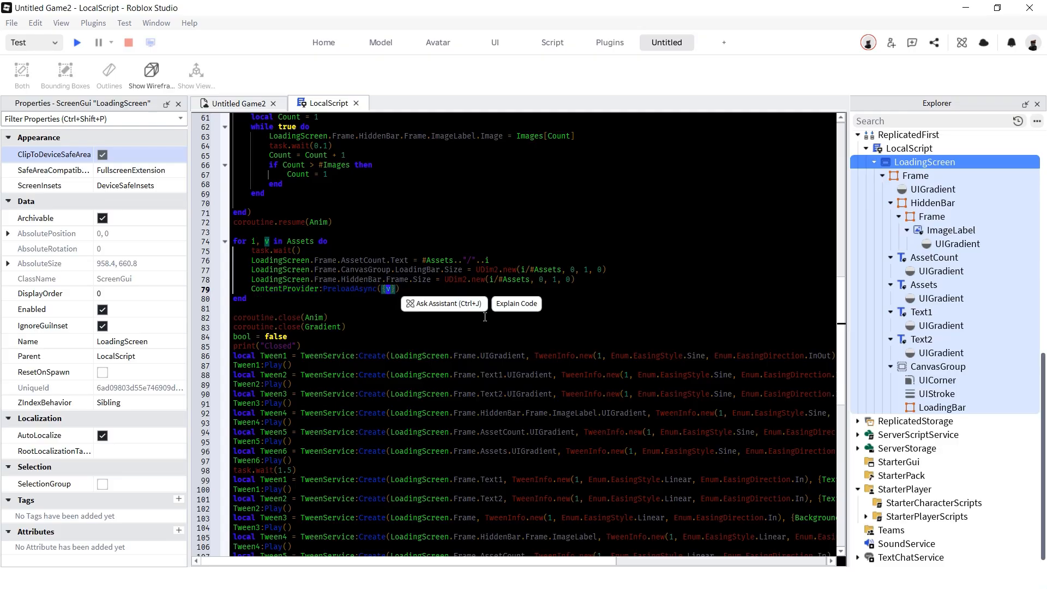
left_click(377, 309)
scroll(370, 329, "down", 1)
left_click_drag(370, 328, 416, 290)
left_click(412, 232)
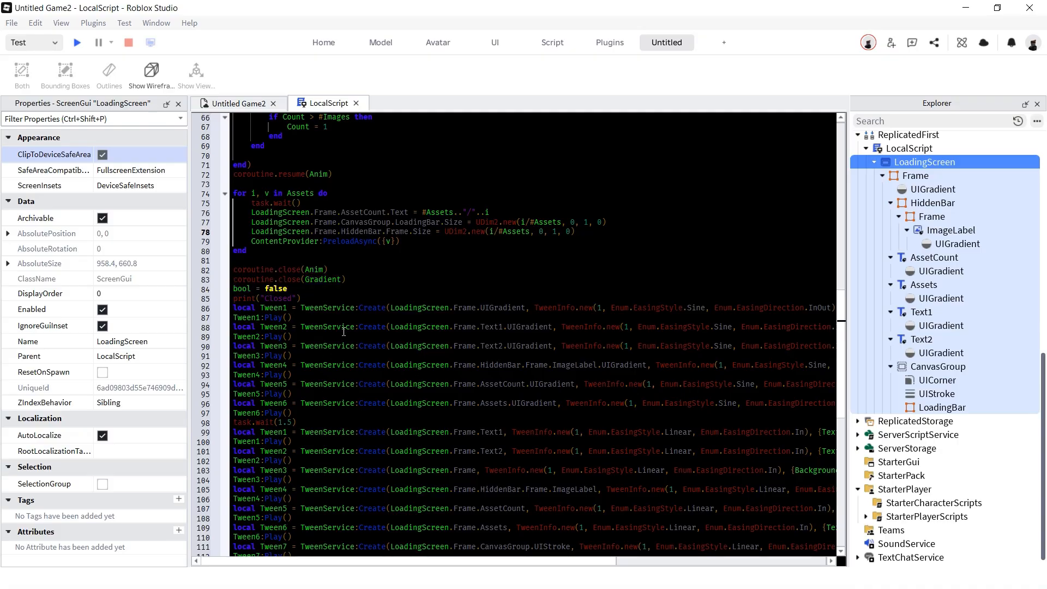
left_click_drag(291, 256, 233, 194)
left_click_drag(288, 289, 233, 289)
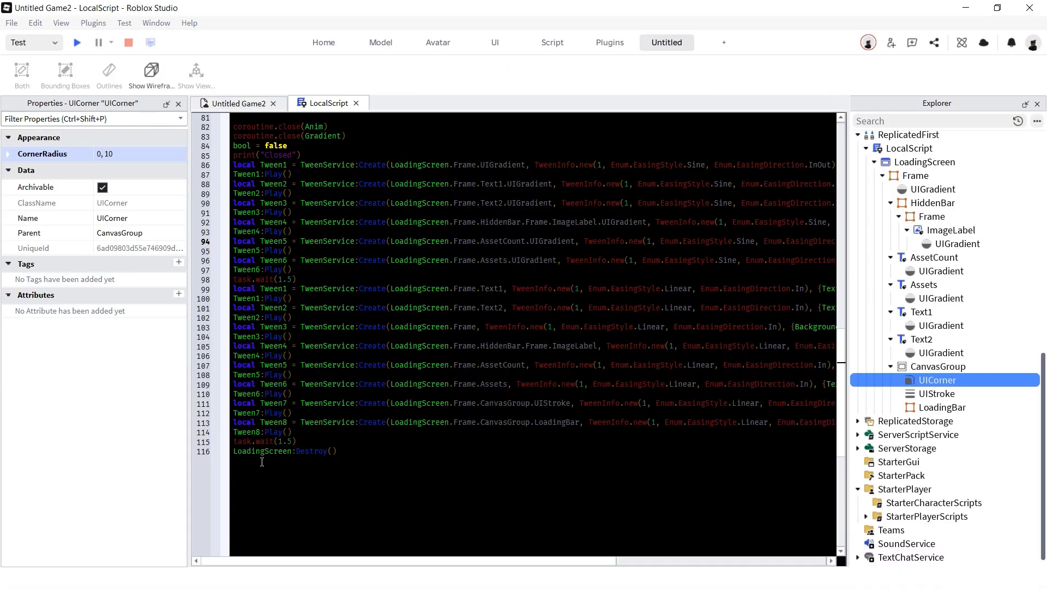
left_click(297, 442)
left_click_drag(233, 280, 818, 454)
left_click_drag(392, 453, 173, 426)
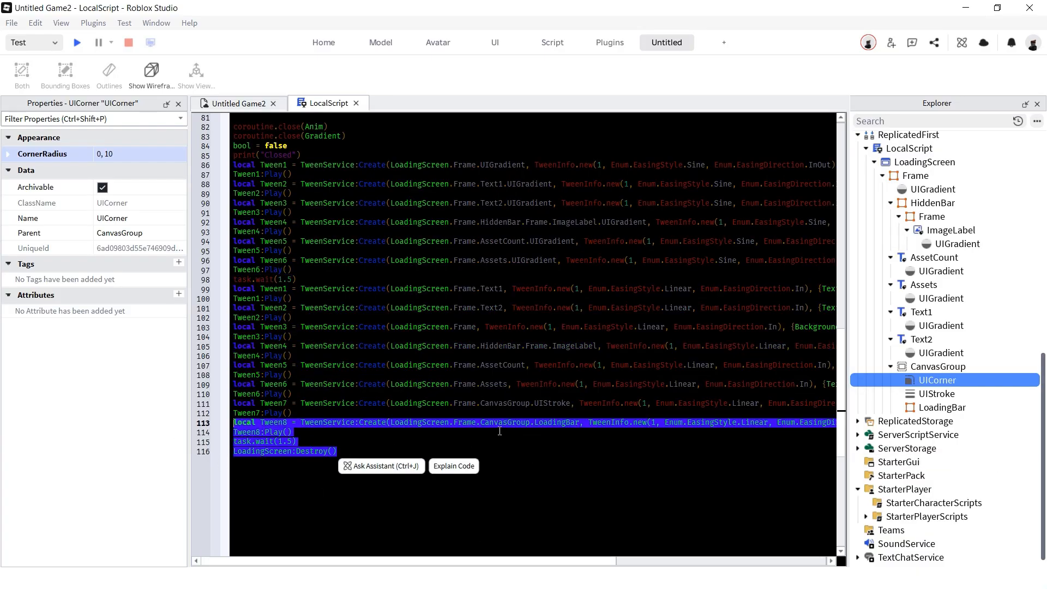
left_click(554, 448)
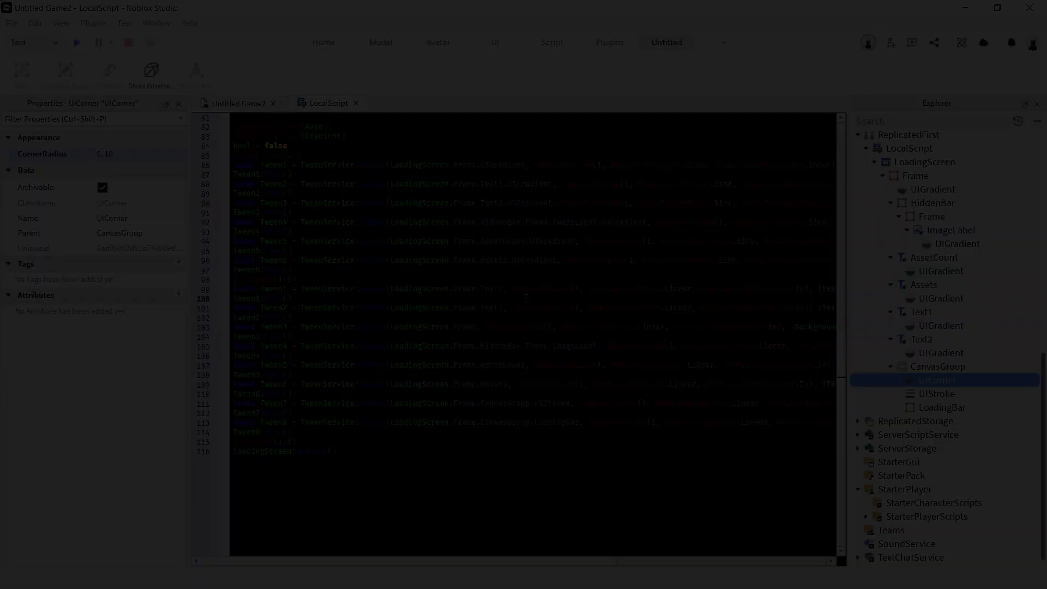